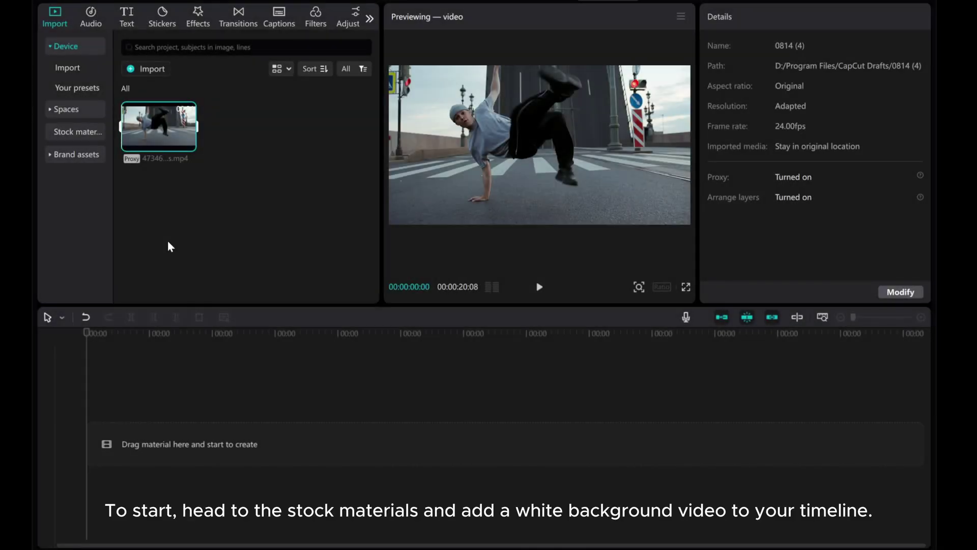
- Open the Stock materials library of trending clips from the Import panel
left_click(60, 131)
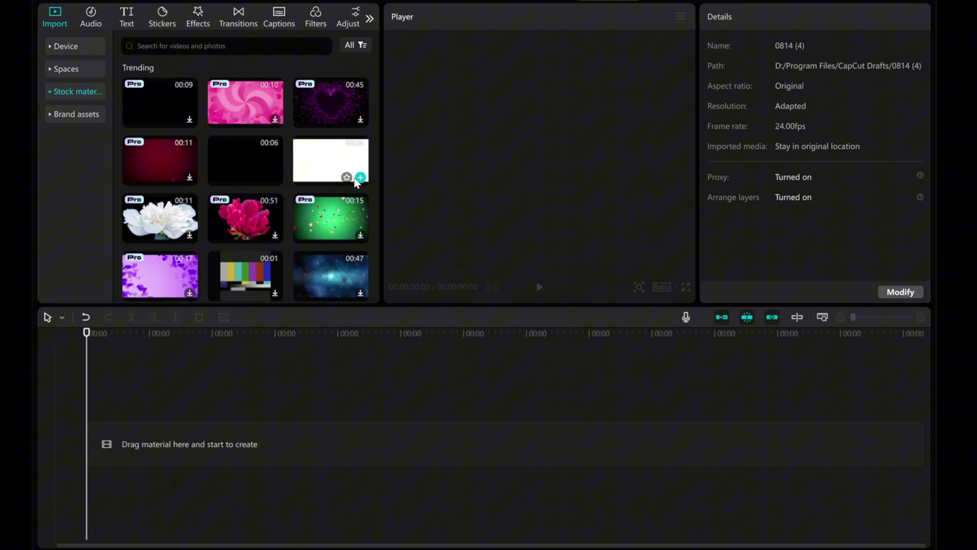
- Add the white stock clip, set its duration to 11 seconds, and set the ratio to 16:9
left_click(360, 177)
left_click(271, 441)
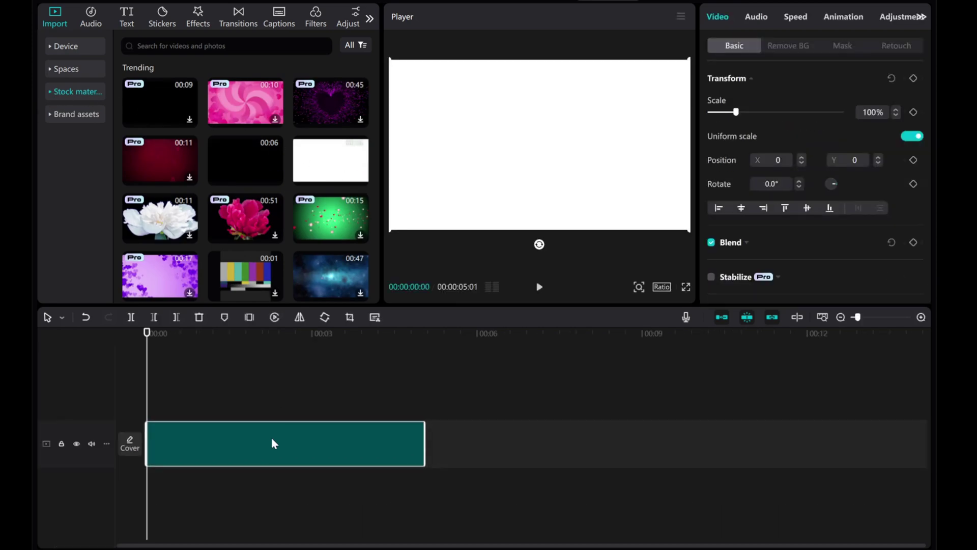
left_click(800, 19)
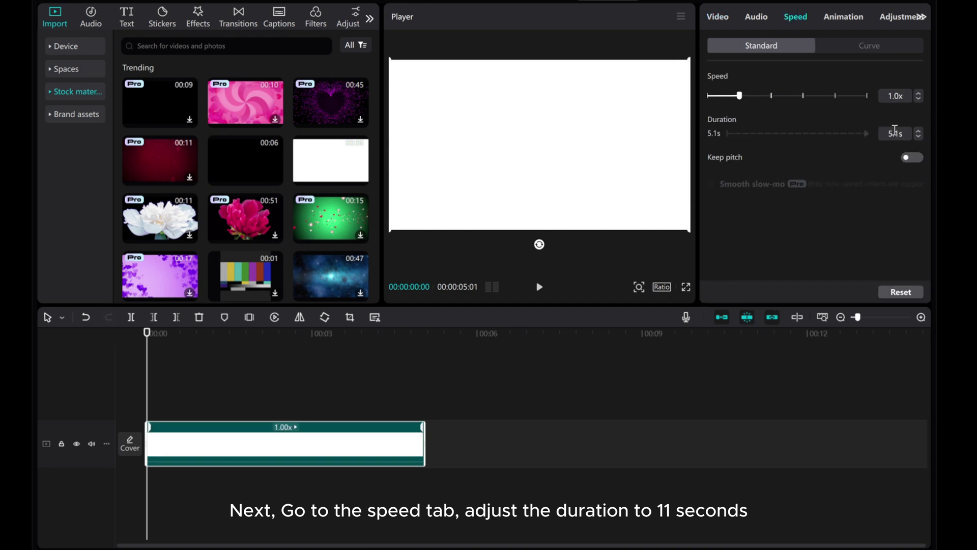
left_click_drag(899, 133, 879, 140)
type("11")
key("Return")
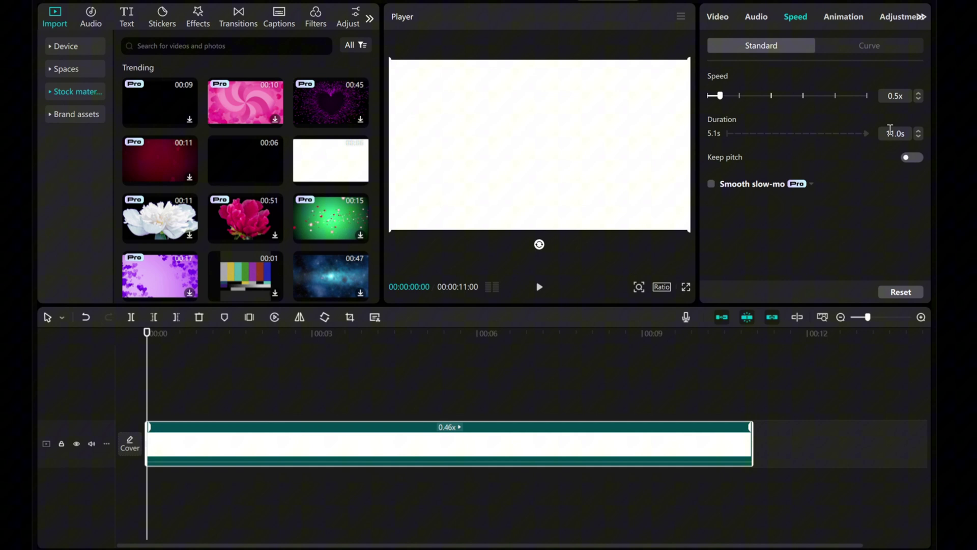
left_click(663, 286)
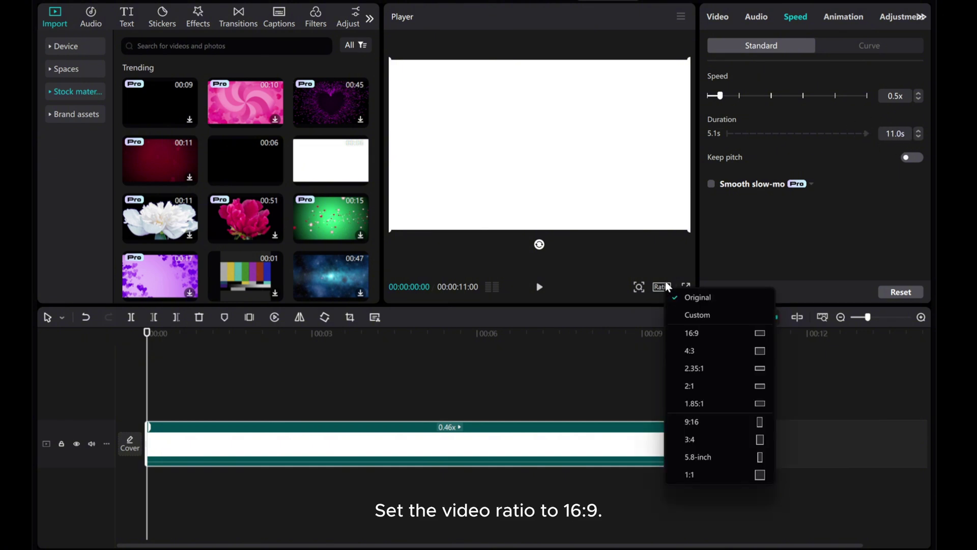
left_click(693, 333)
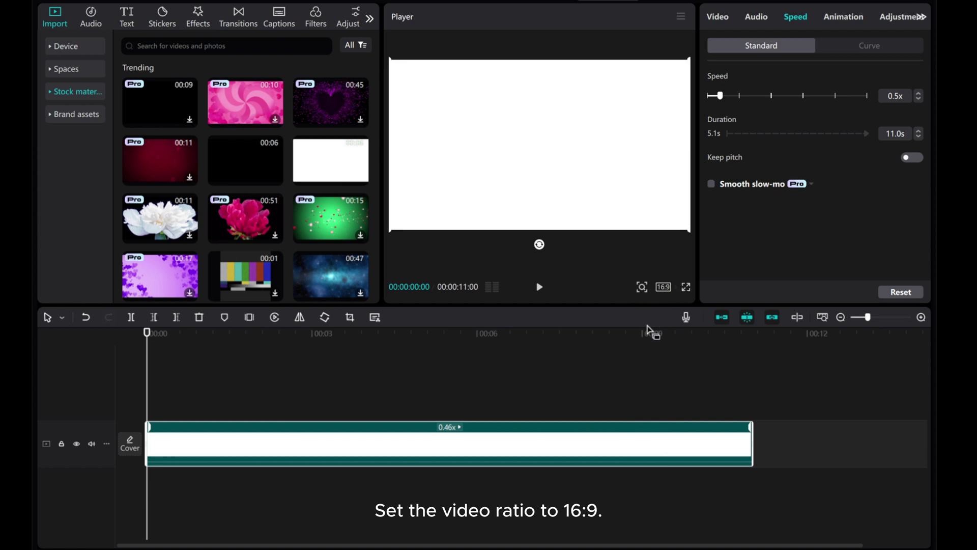
- Copy the white clip and paste it onto a new track above
right_click(173, 441)
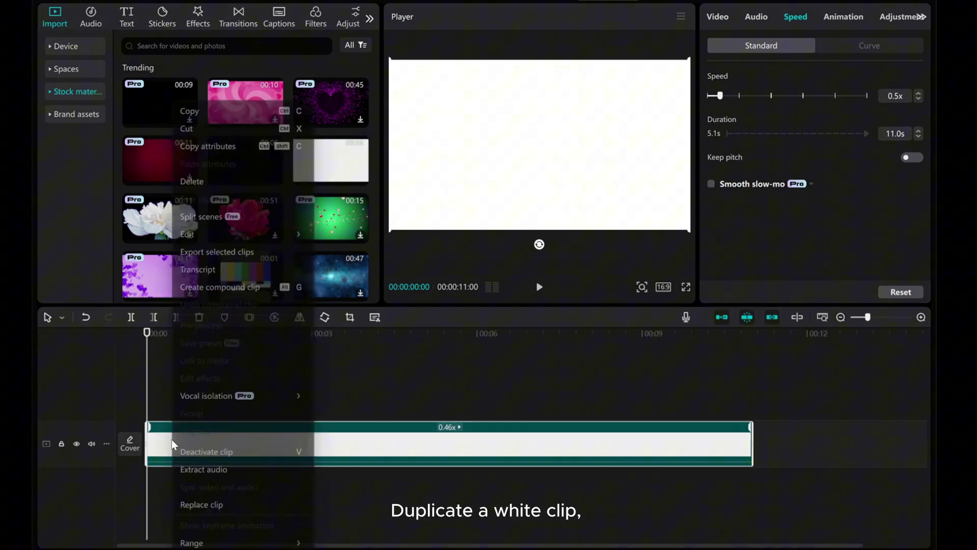
left_click(190, 115)
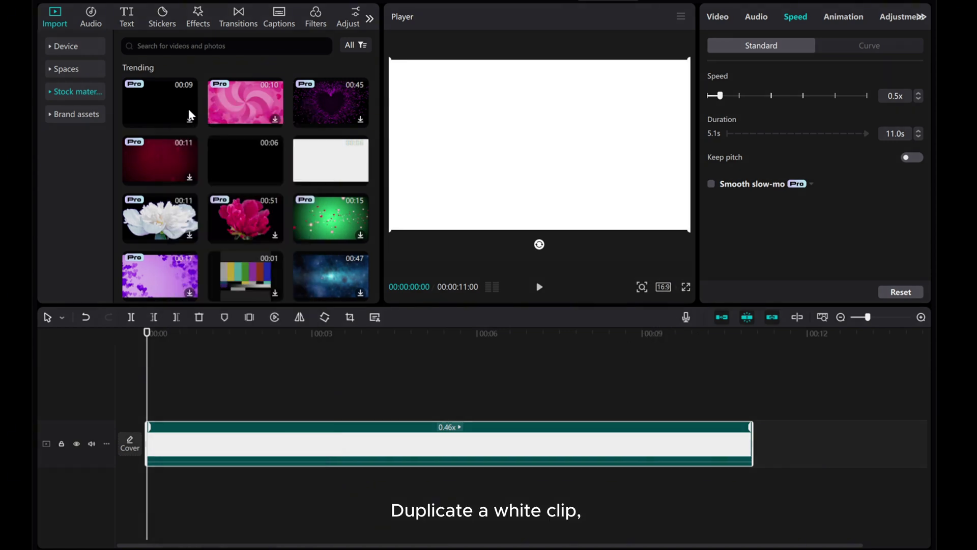
right_click(152, 395)
left_click(166, 403)
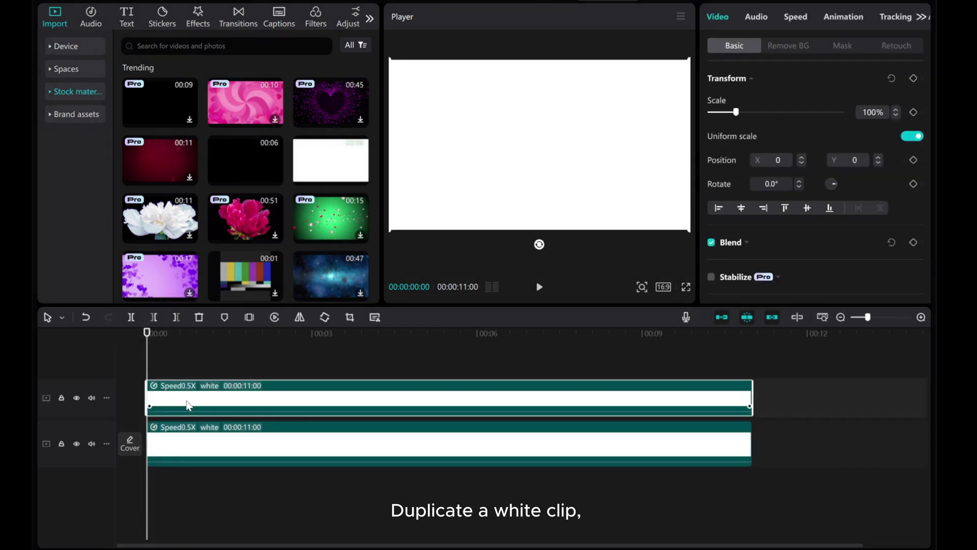
- Turn the copy yellow with Curves, raising the Red curve and dropping Blue to zero
left_click(921, 18)
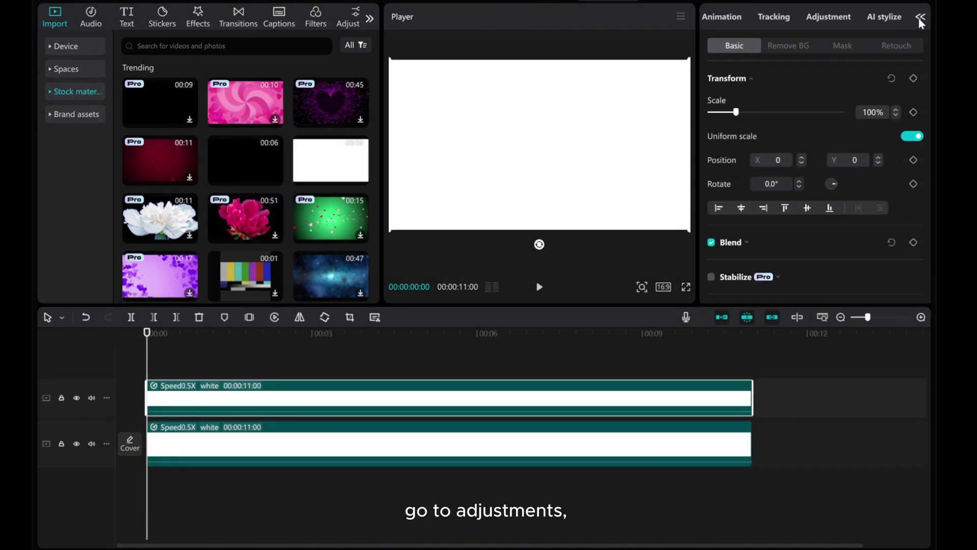
left_click(827, 20)
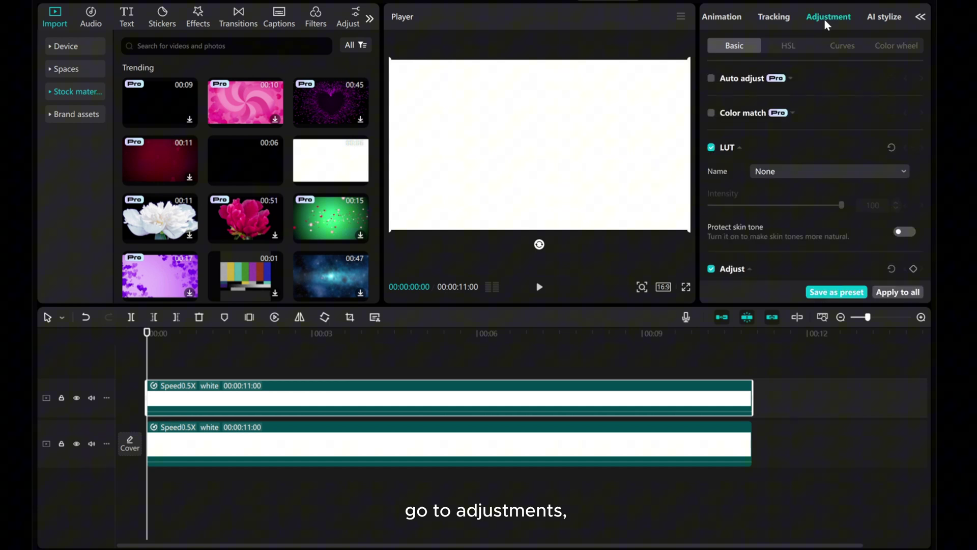
left_click(854, 47)
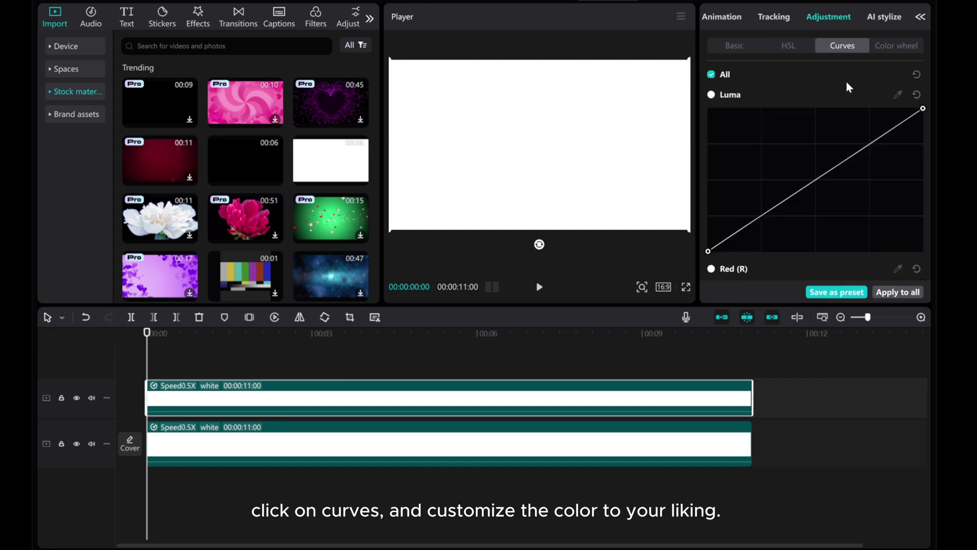
scroll(868, 184, "down", 3)
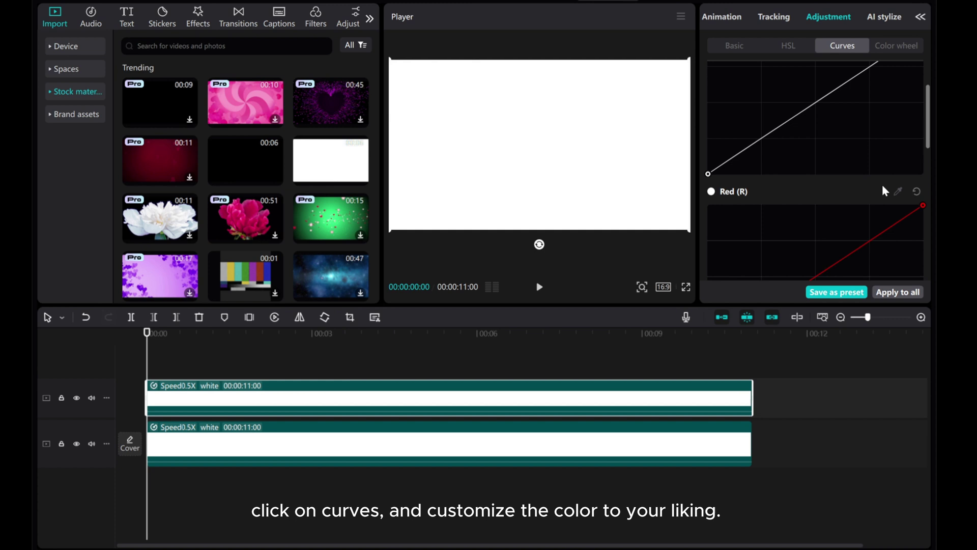
left_click_drag(928, 205, 829, 208)
scroll(849, 233, "down", 5)
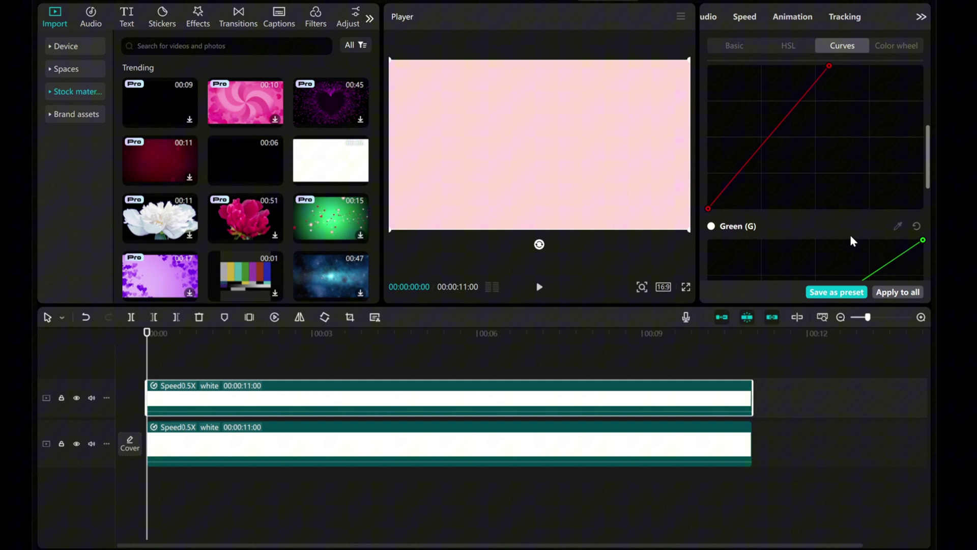
scroll(849, 234, "down", 6)
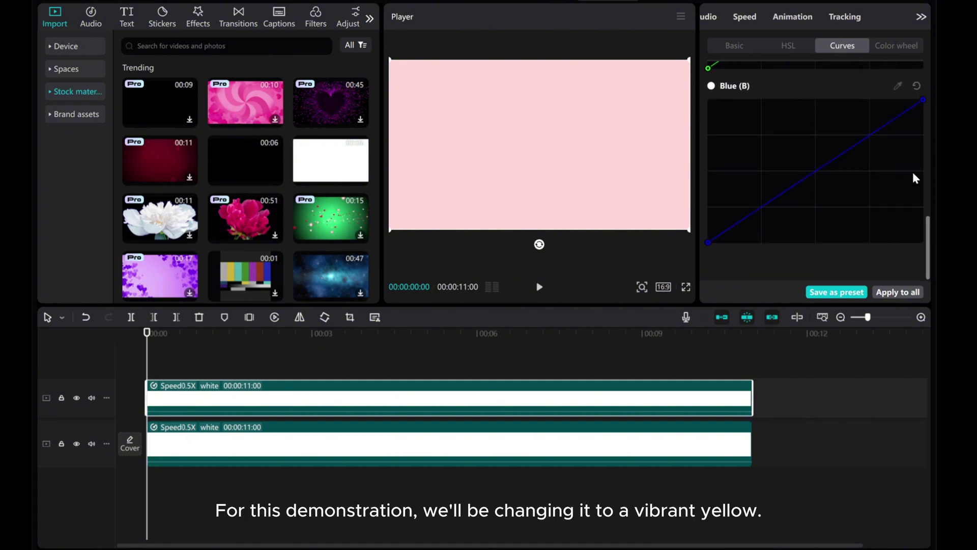
left_click_drag(922, 101, 926, 225)
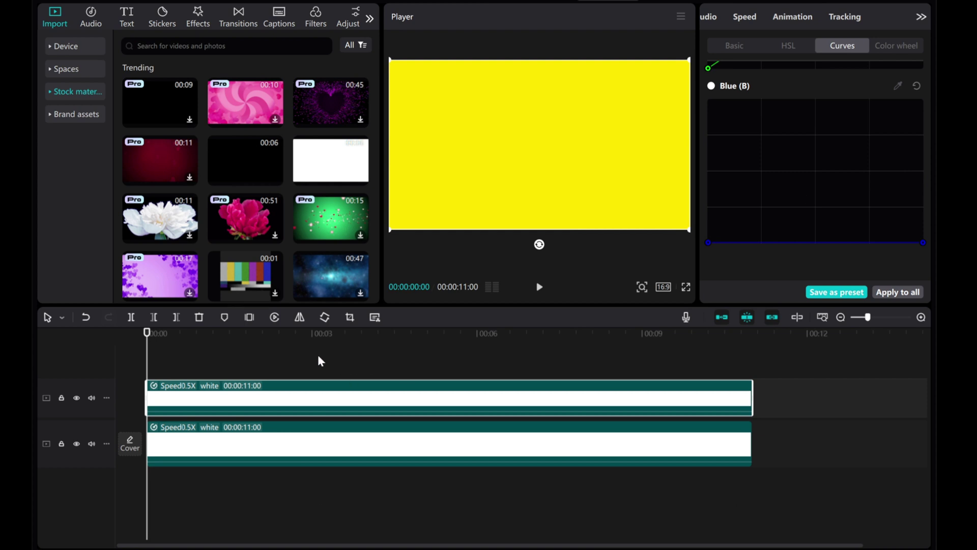
- Circle-mask the yellow clip, enlarge it to 1279×1285, and move it to -845, -416
left_click(922, 17)
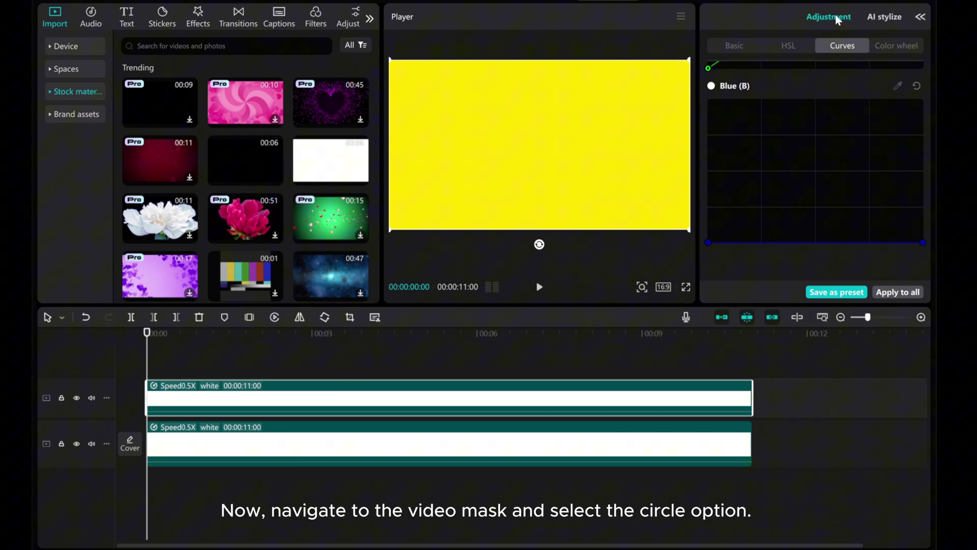
left_click(918, 23)
left_click(721, 21)
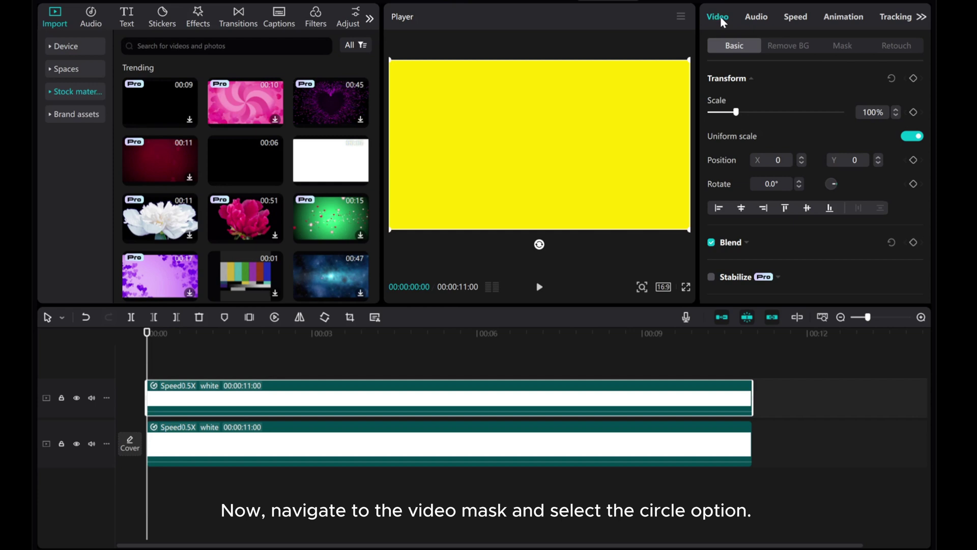
left_click(841, 48)
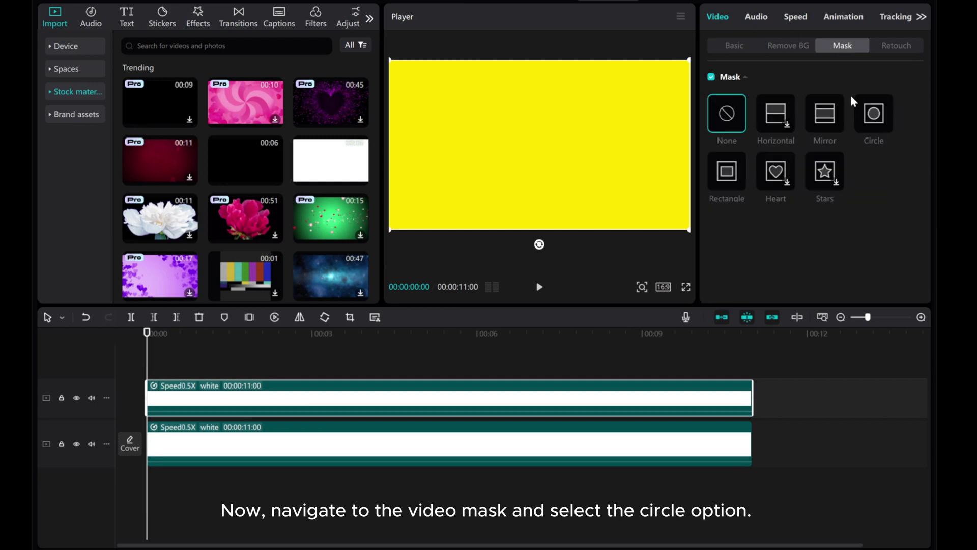
left_click(875, 117)
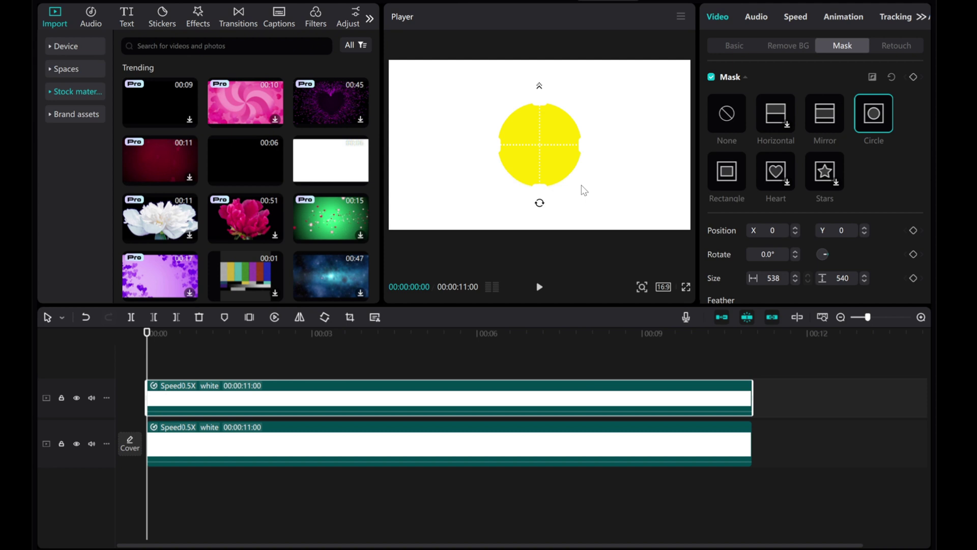
left_click_drag(581, 185, 638, 245)
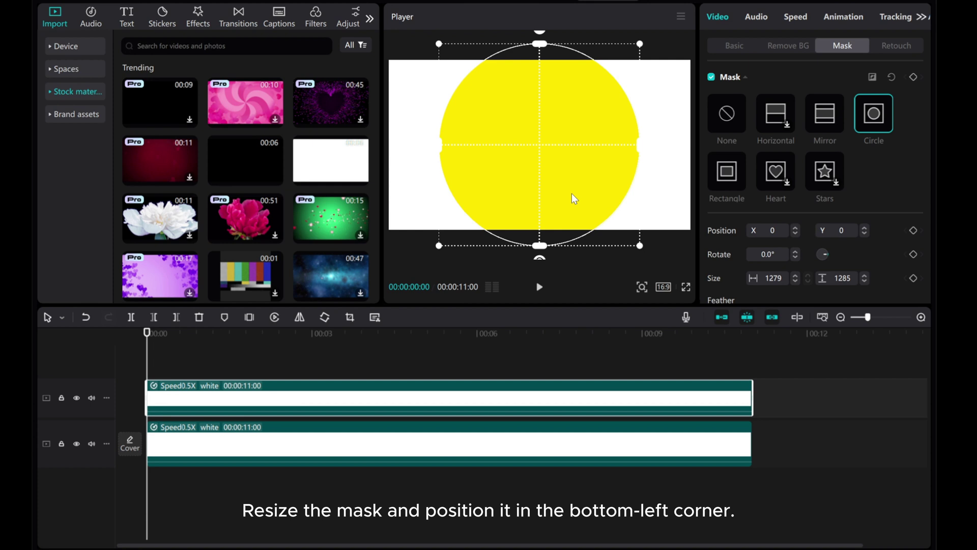
left_click_drag(584, 107, 451, 172)
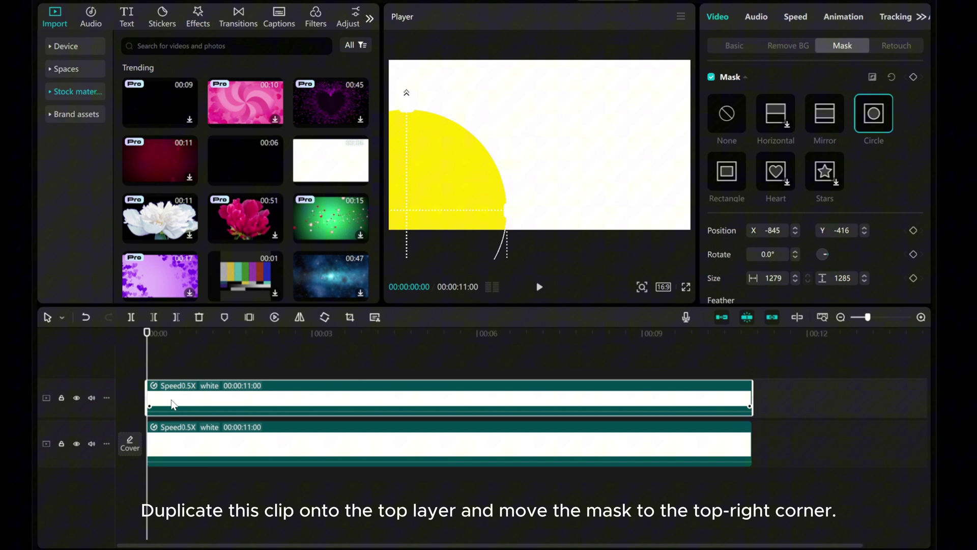
- Paste a copy of the masked yellow clip onto a new top track
right_click(172, 404)
left_click(188, 112)
right_click(161, 362)
left_click(177, 369)
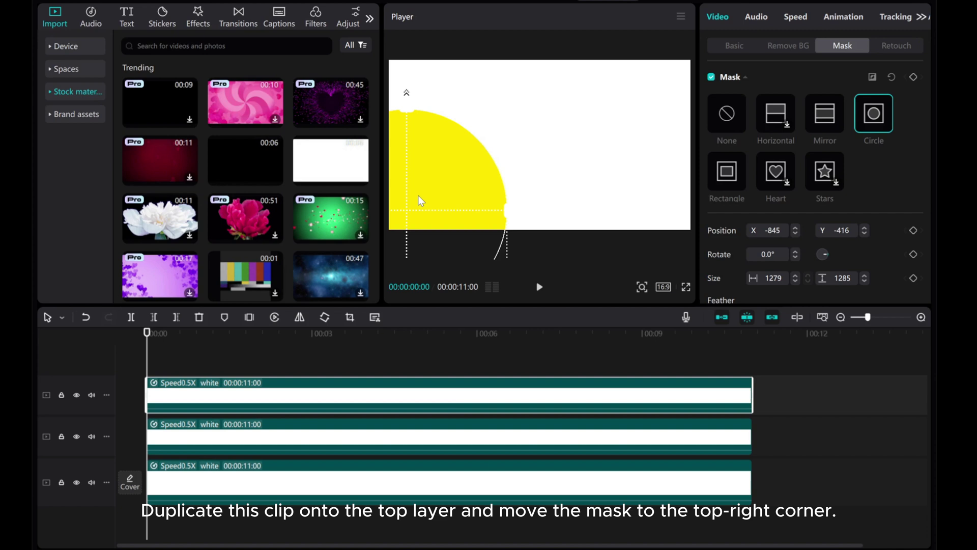
- Move the new circle to the top-right corner at Position X 845, Y 416
left_click_drag(419, 195, 685, 67)
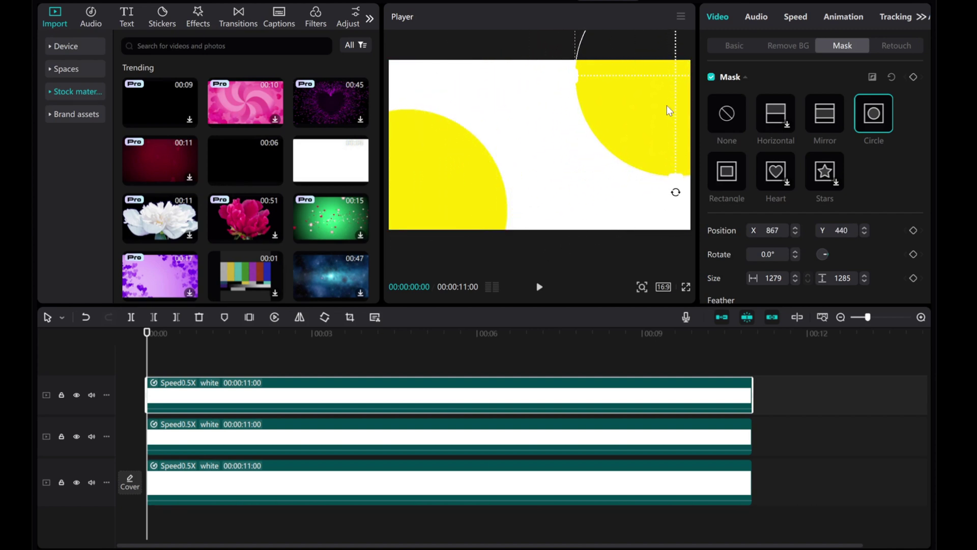
left_click(282, 439)
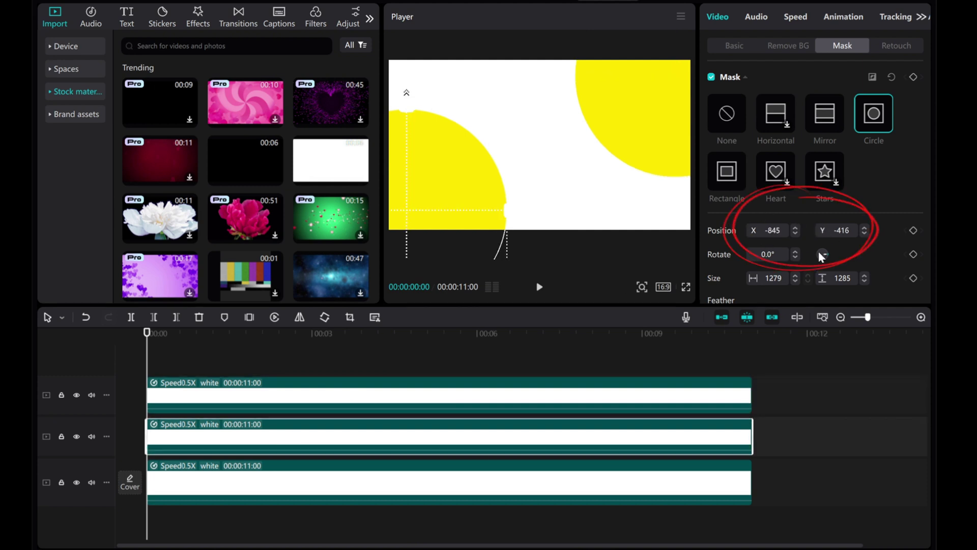
left_click(298, 397)
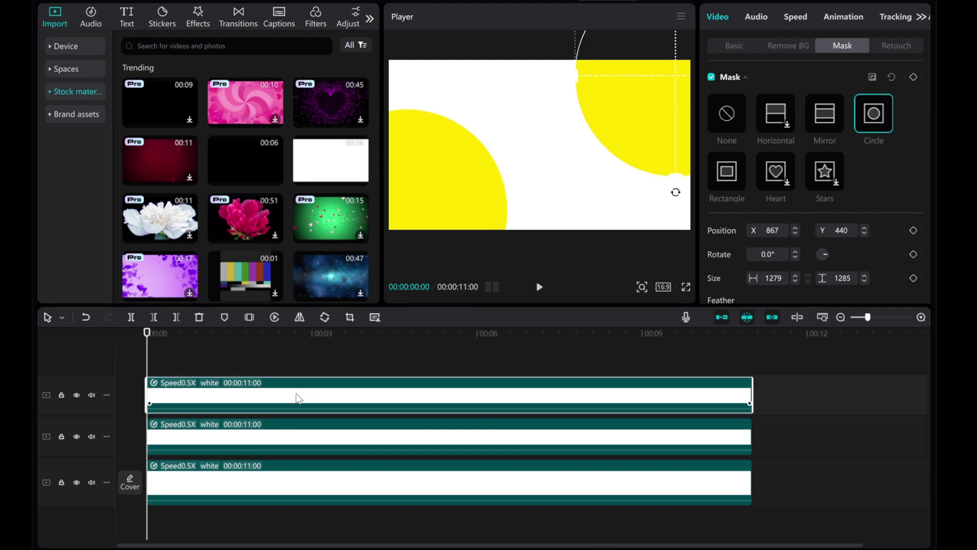
left_click_drag(770, 231, 784, 231)
type("45")
left_click_drag(838, 232, 855, 231)
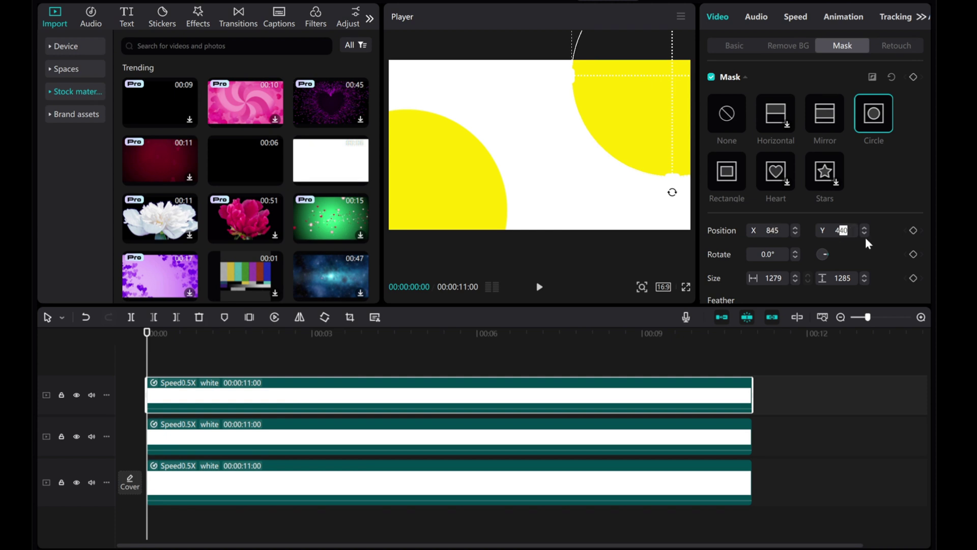
type("16")
key("Return")
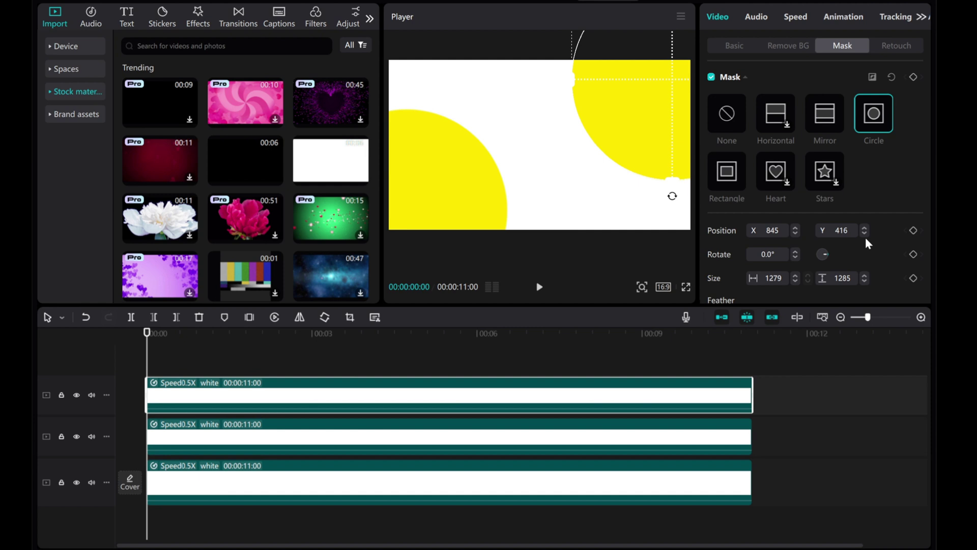
left_click(338, 437)
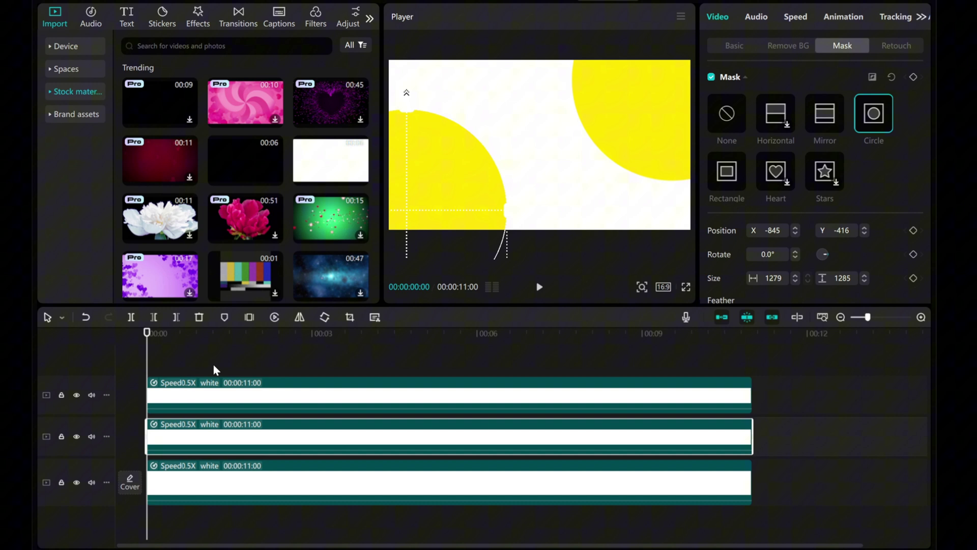
- Add Transform keyframes at 2 s on both yellow circle clips, then return to 0 s
left_click_drag(147, 365, 258, 365)
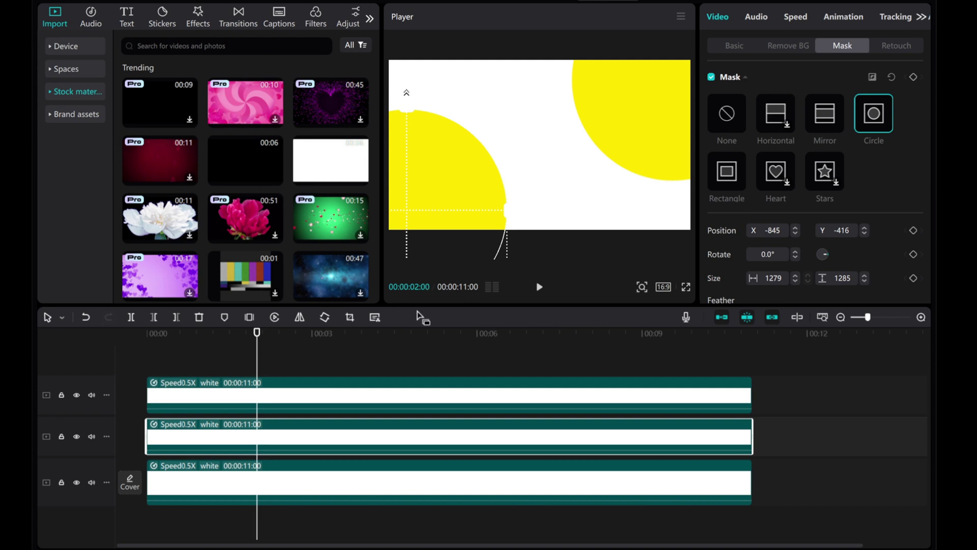
left_click(733, 47)
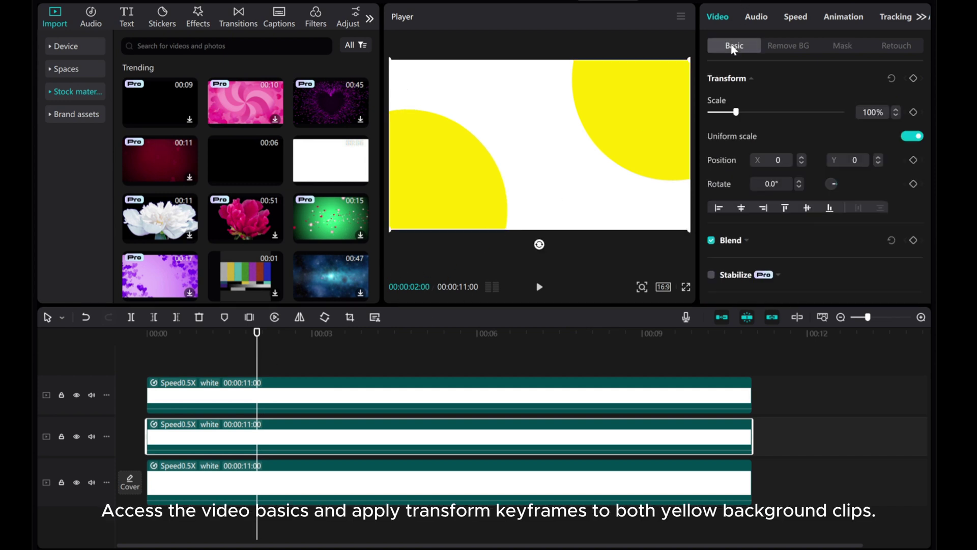
left_click(913, 78)
left_click(270, 403)
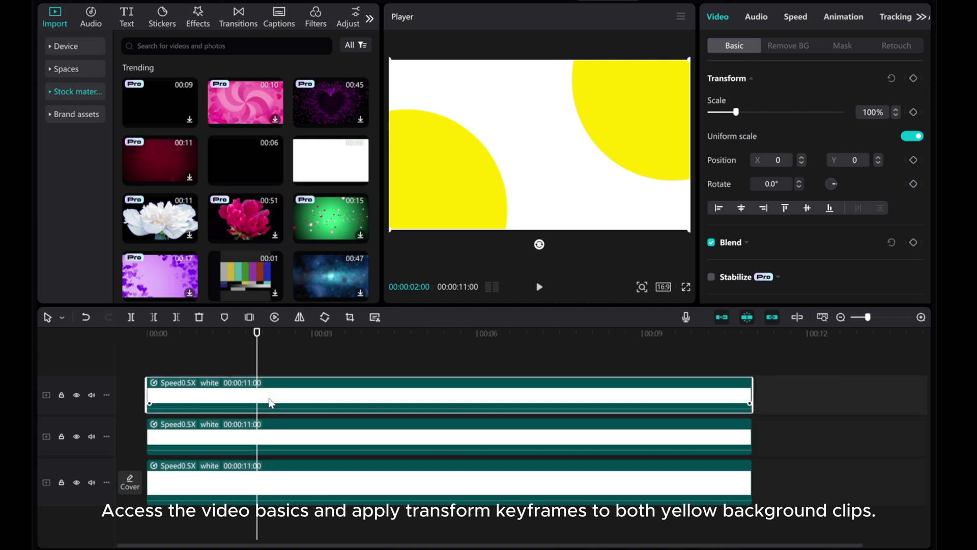
left_click(913, 79)
left_click_drag(256, 338, 129, 337)
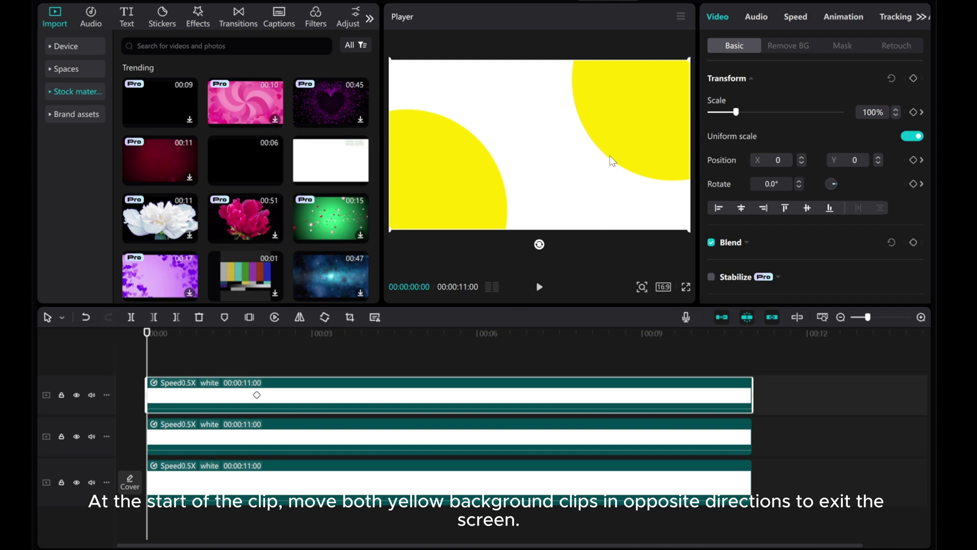
- At 0 s, push the top circle off top-right and the left circle off bottom-left
left_click_drag(614, 154, 700, 70)
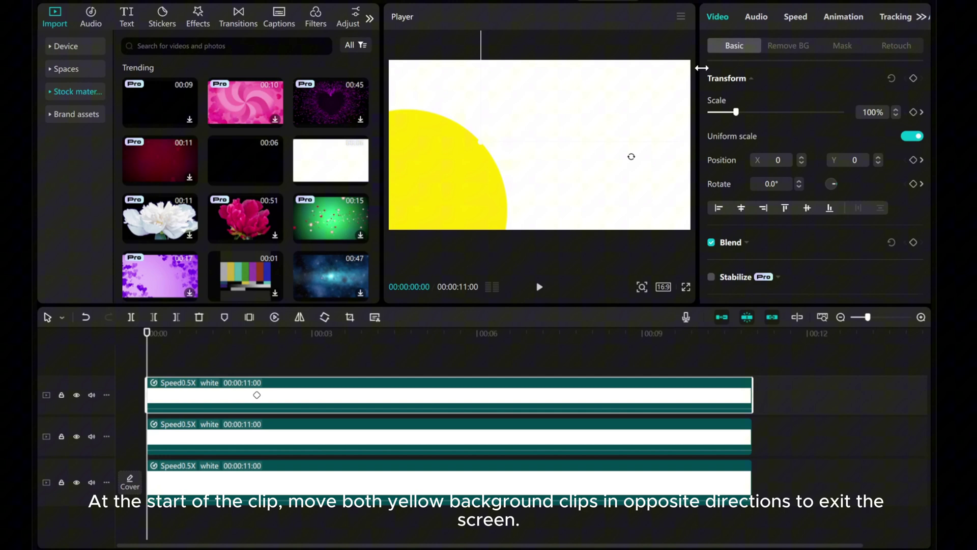
left_click(182, 434)
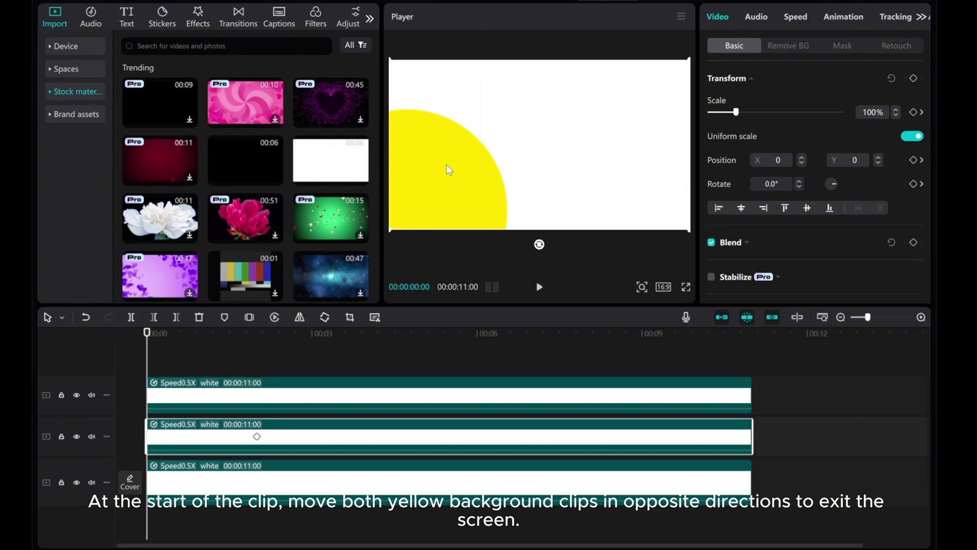
left_click_drag(447, 165, 343, 241)
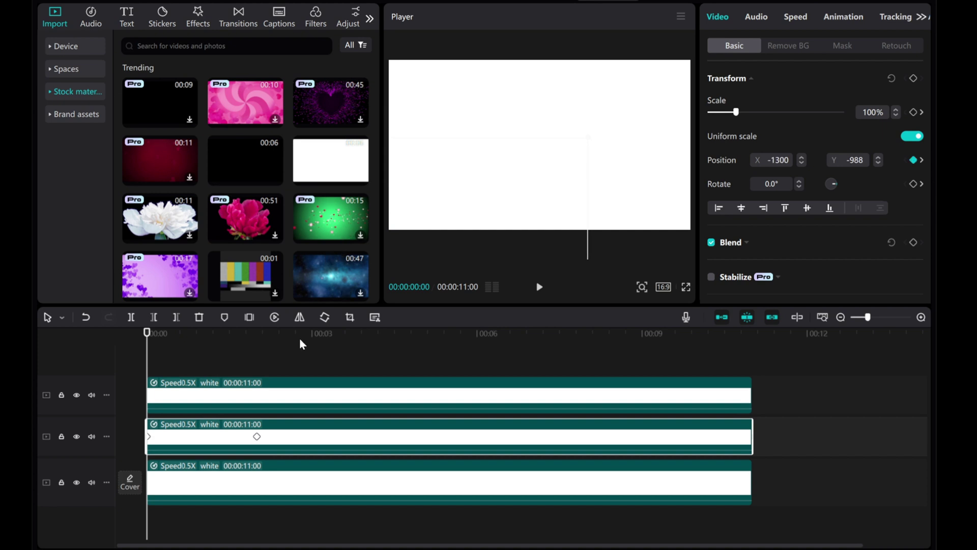
left_click(272, 405)
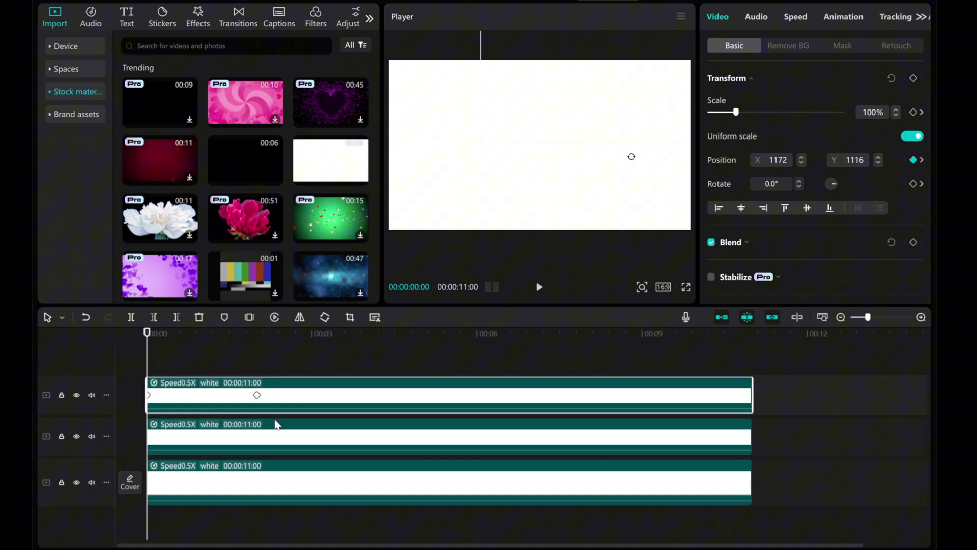
left_click(277, 439)
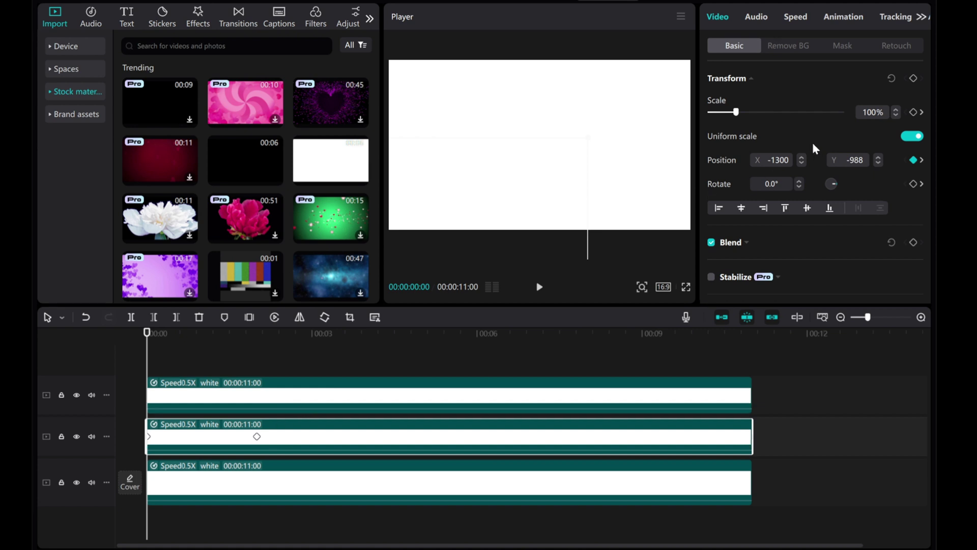
- Set the top circle's start position to X 1300, Y 988 and preview the slide-in
left_click(281, 407)
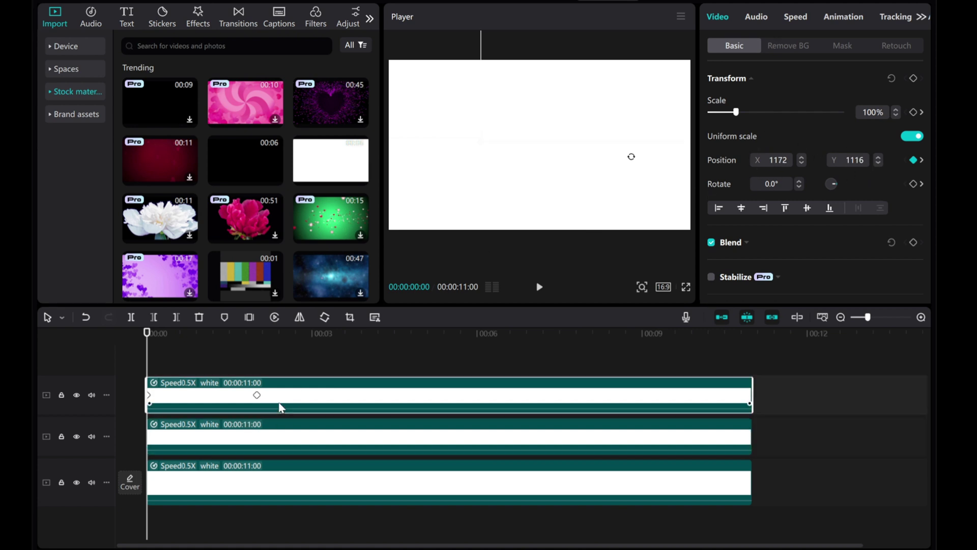
left_click_drag(774, 160, 800, 161)
type("300")
left_click(823, 162)
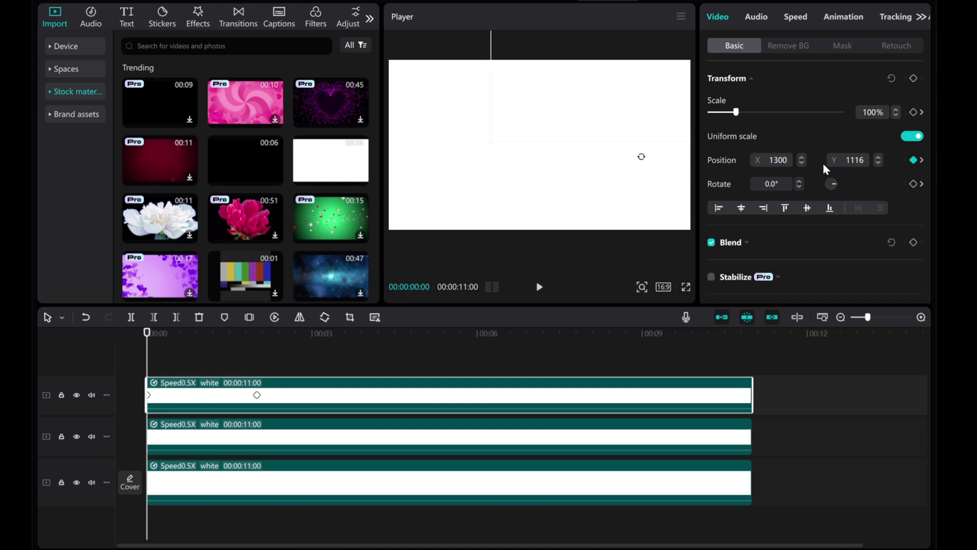
left_click(855, 159)
type("988")
key("Return")
left_click(312, 436)
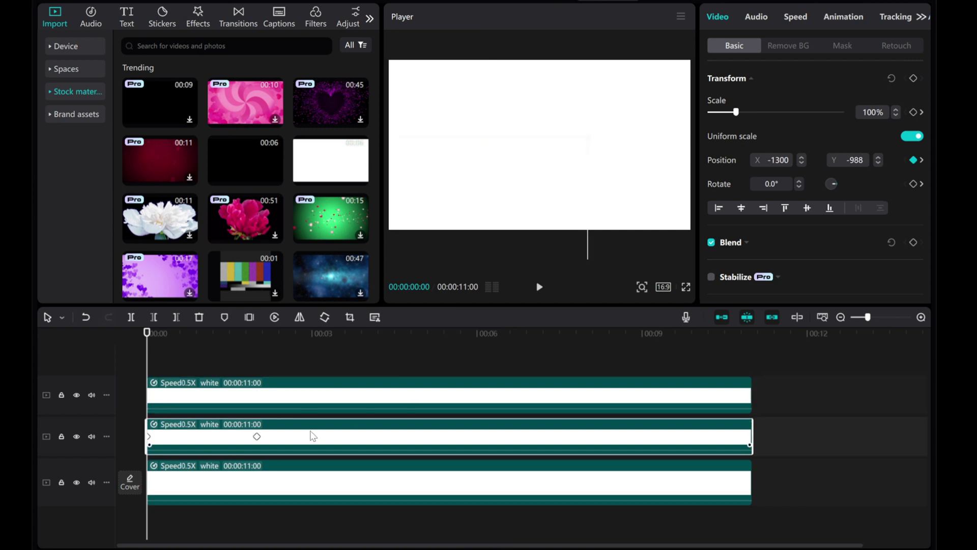
left_click(313, 396)
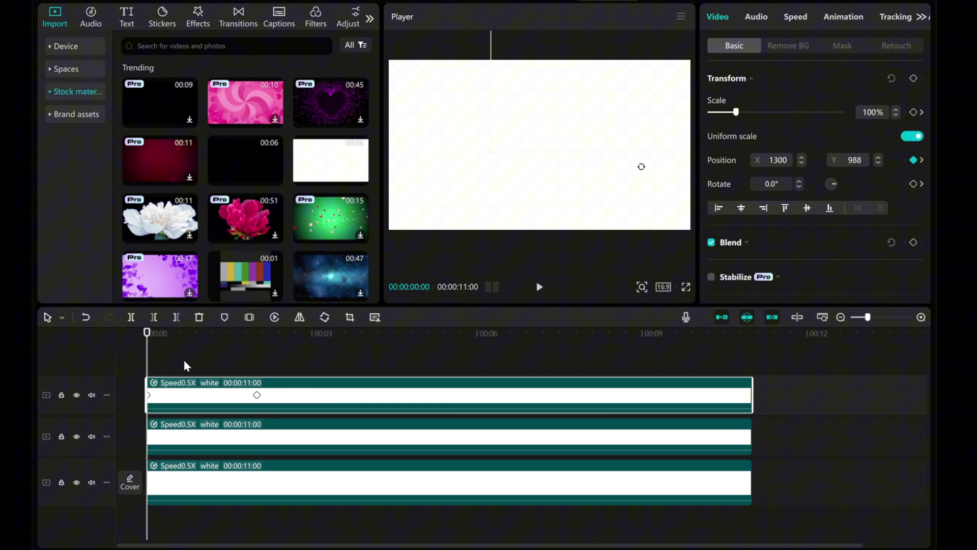
left_click(538, 288)
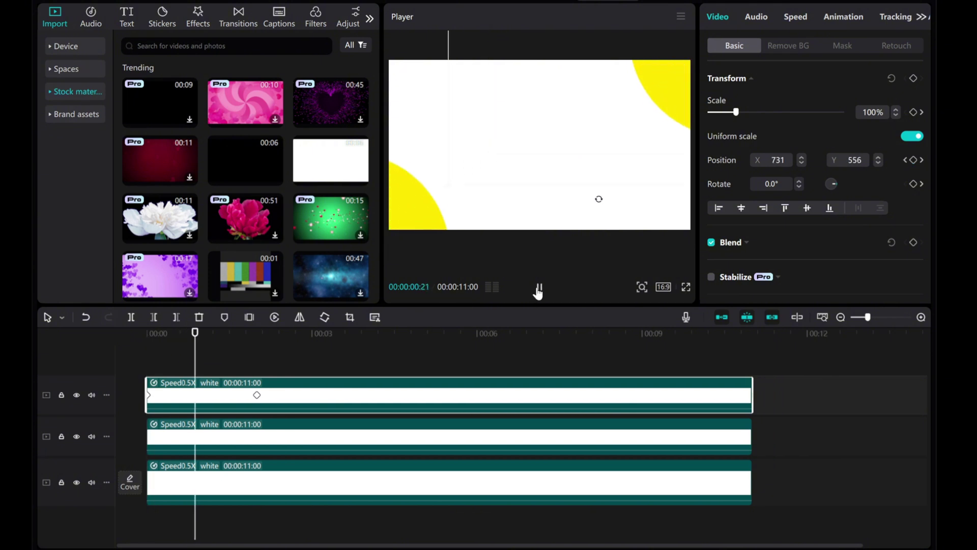
left_click(539, 288)
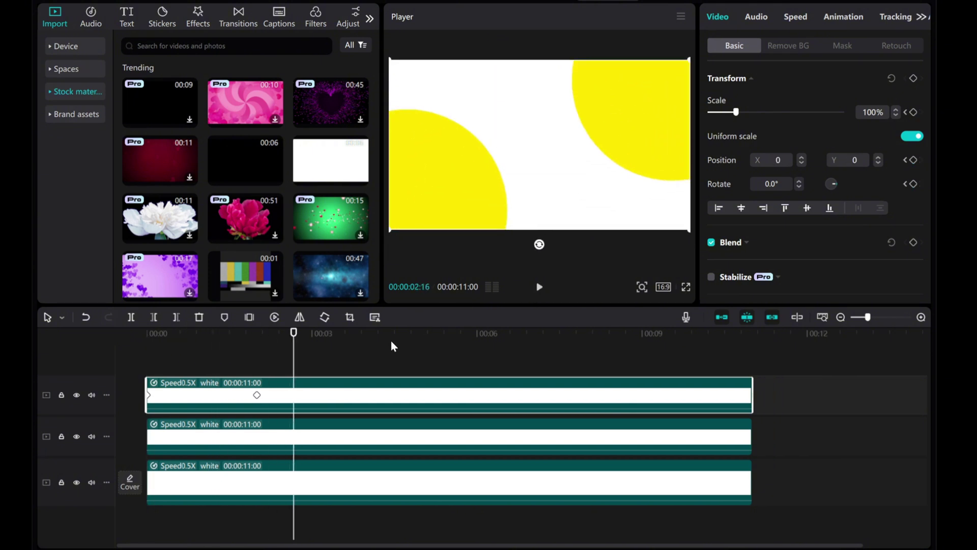
- Combine all three clips into Compound clip1 and bring the playhead back near 2 s
left_click_drag(786, 510, 349, 398)
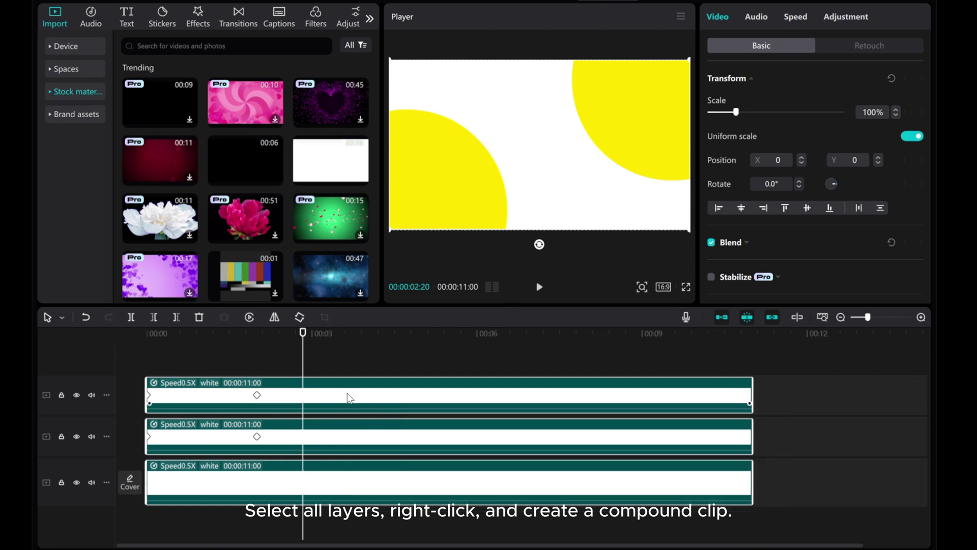
right_click(349, 398)
left_click(382, 272)
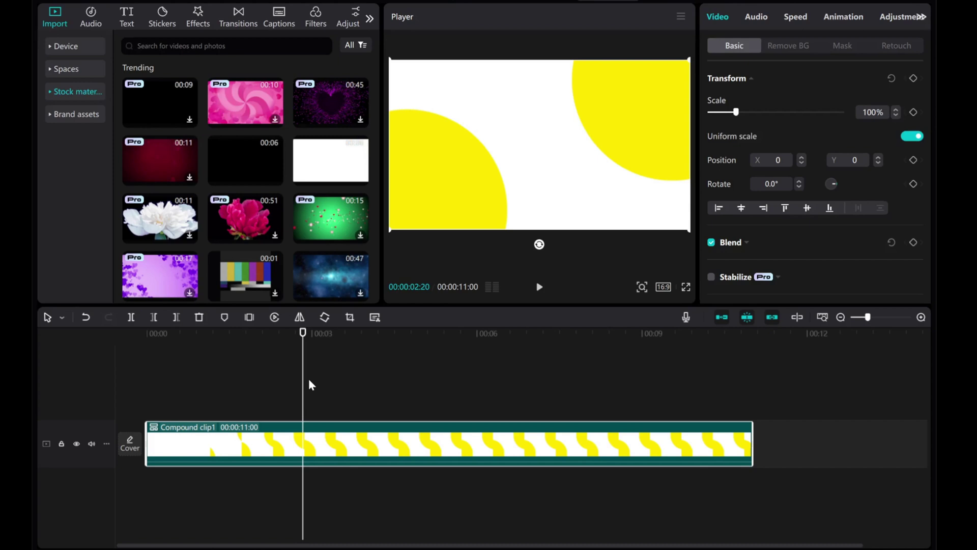
left_click_drag(302, 392, 257, 405)
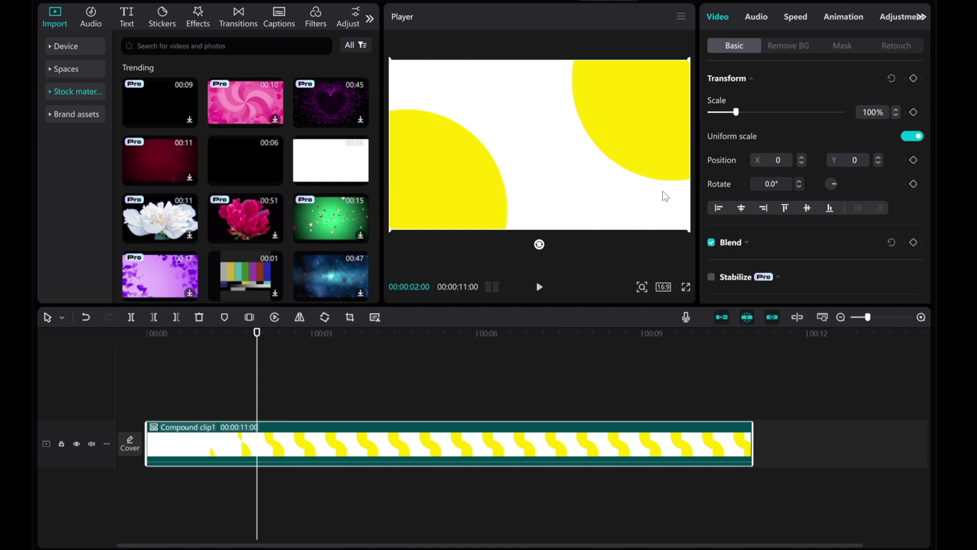
- Apply a circle mask to Compound clip1 and enlarge it to about 874 × 878
left_click(842, 47)
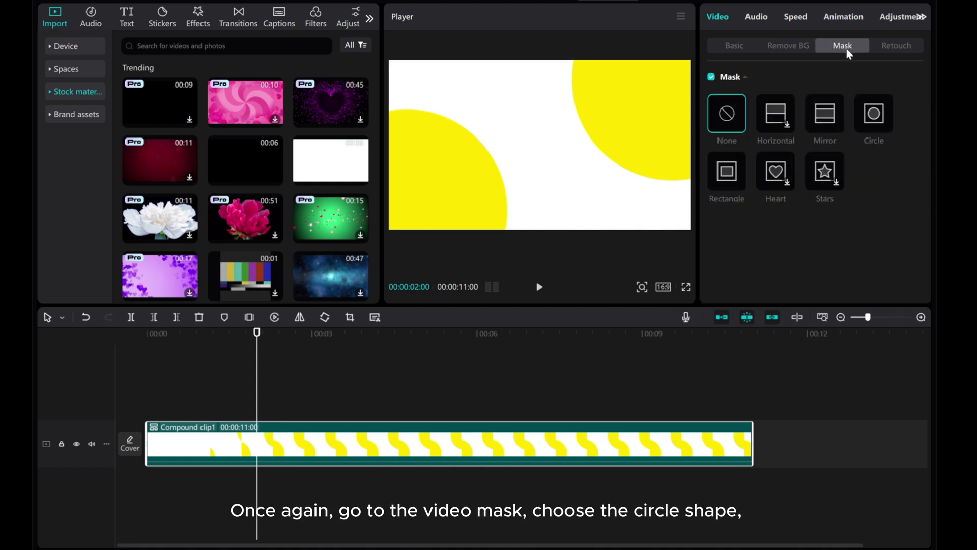
left_click(874, 117)
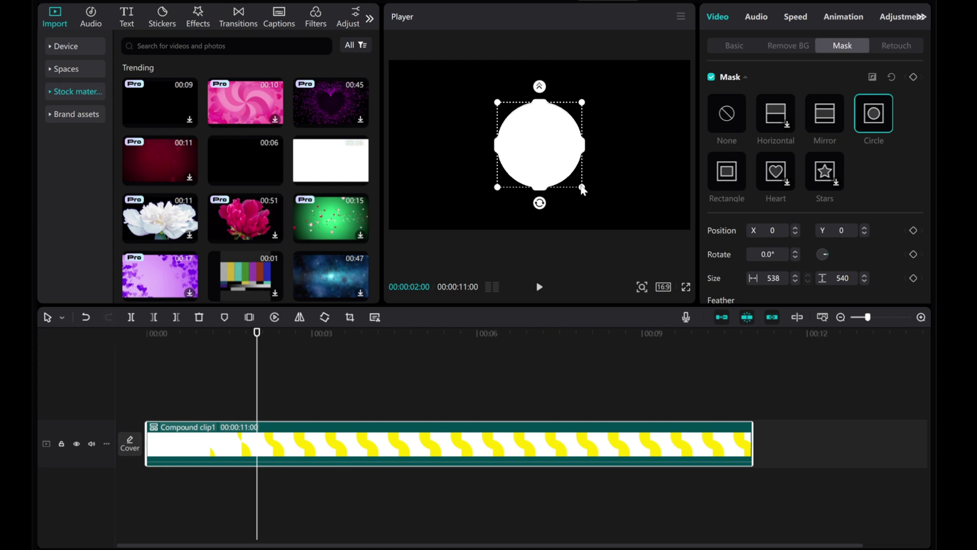
left_click_drag(583, 188, 609, 208)
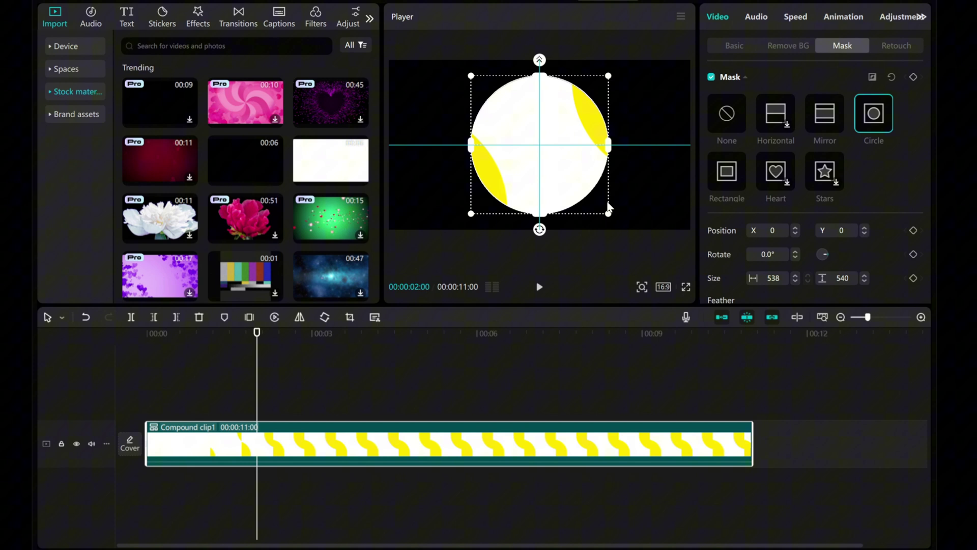
left_click_drag(609, 207, 609, 207)
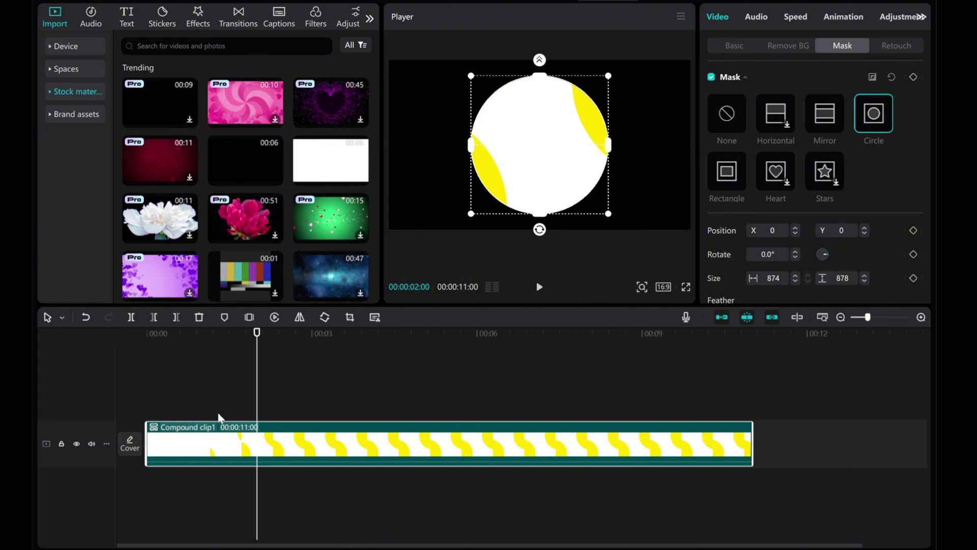
- Paste a copy of Compound clip1 onto a new track, aligned to start at 00:00
right_click(199, 446)
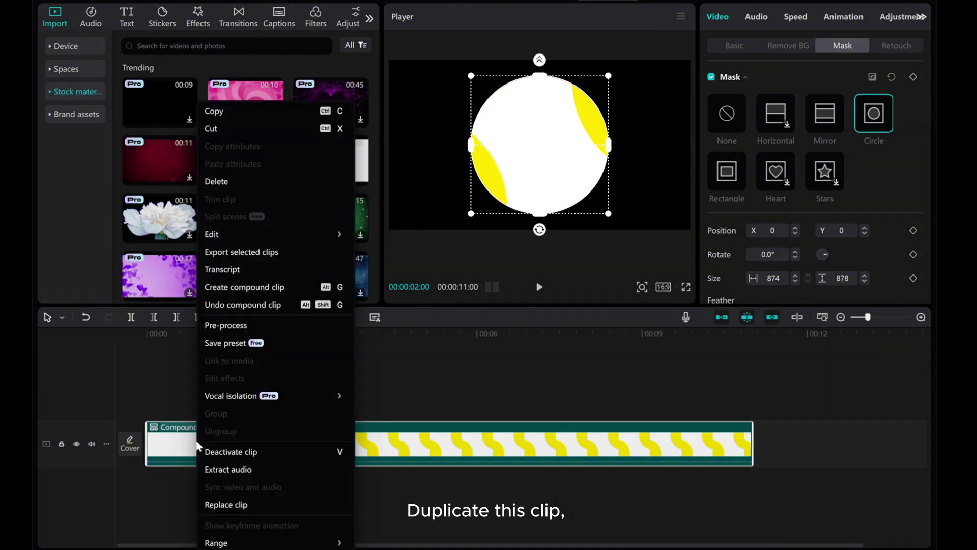
left_click(207, 111)
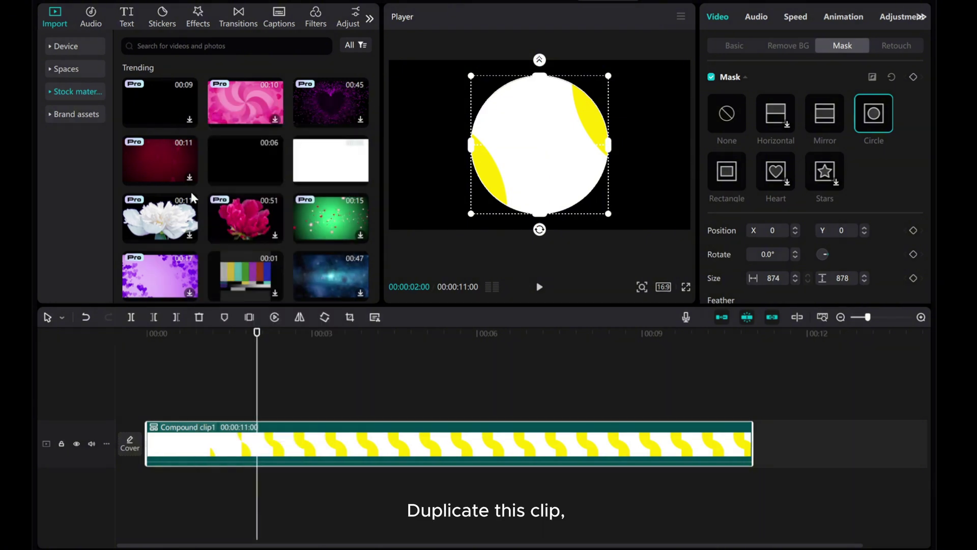
right_click(156, 399)
left_click(176, 405)
left_click_drag(306, 400, 196, 400)
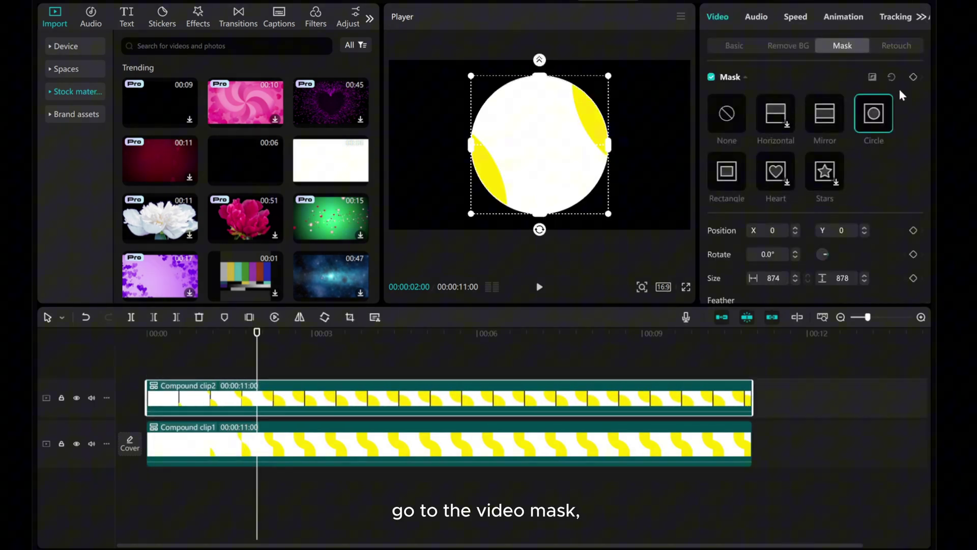
- Reverse the copy's circle mask and set its feather to 2
left_click(873, 80)
scroll(820, 262, "down", 1)
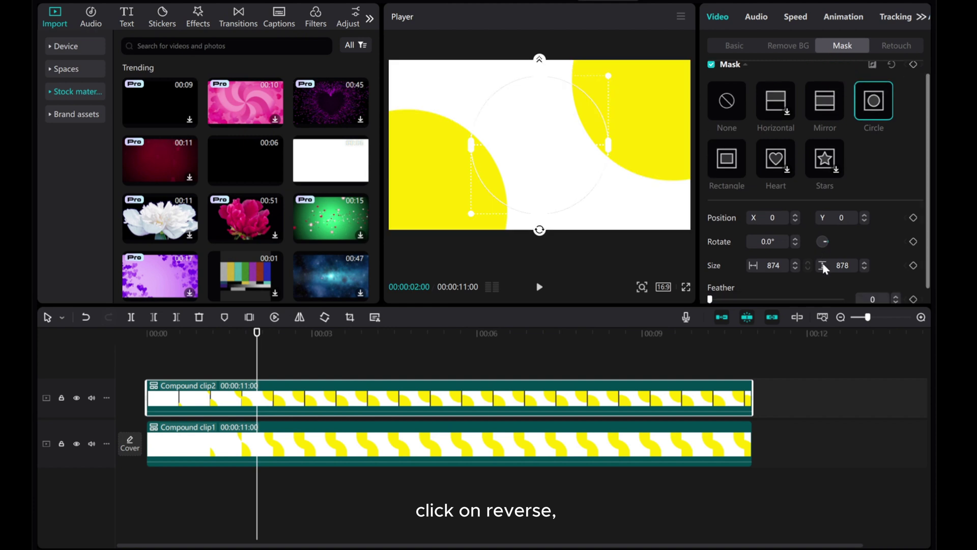
left_click(896, 282)
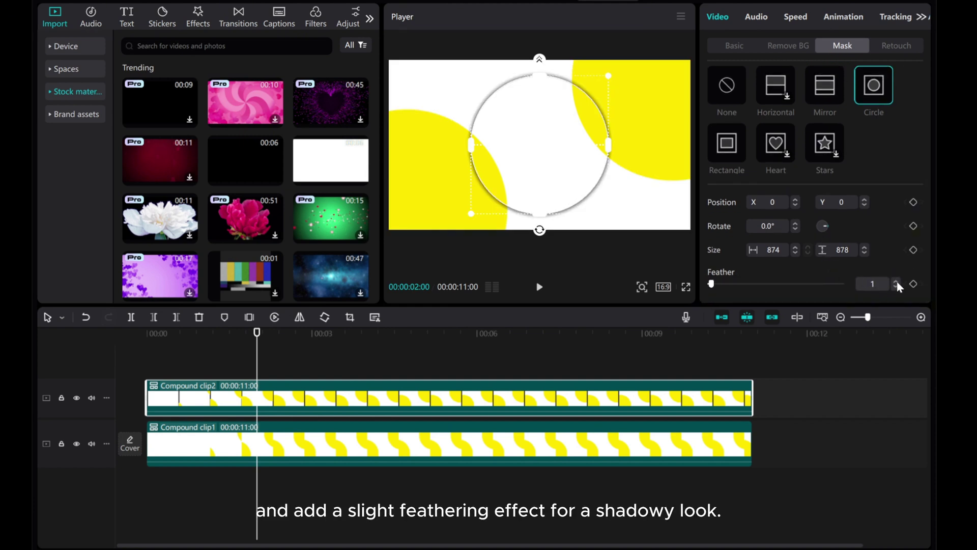
left_click(896, 281)
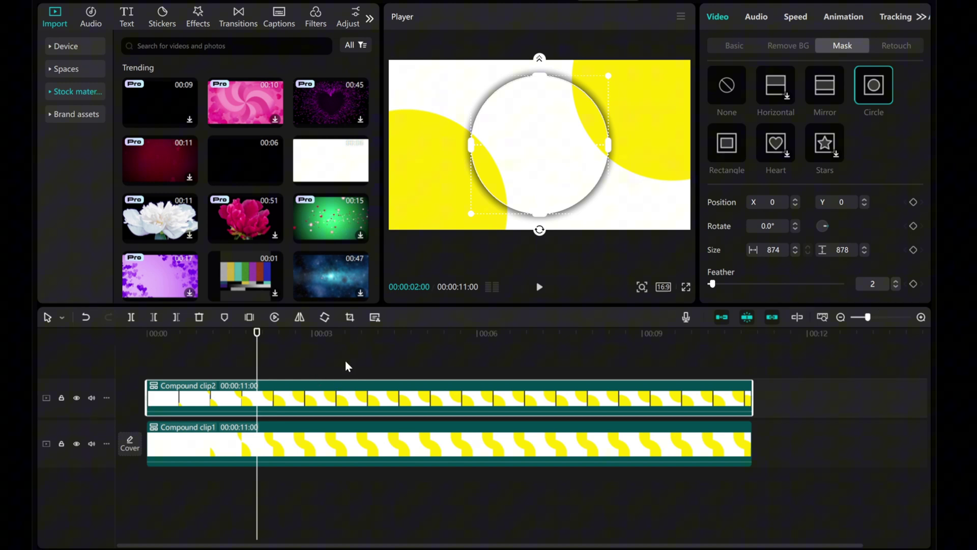
- Copy Compound clip1 and paste a duplicate at the start of the timeline on a new track
left_click(236, 451)
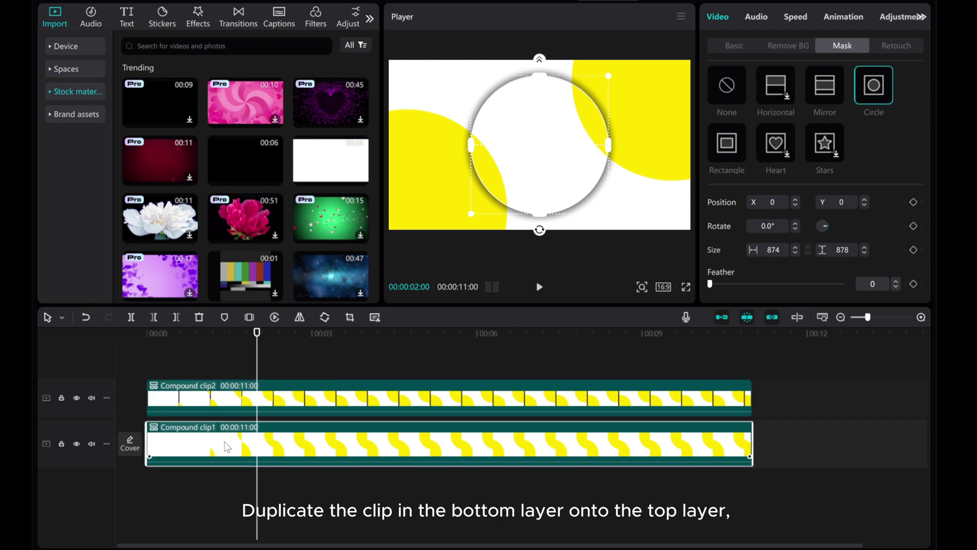
right_click(228, 447)
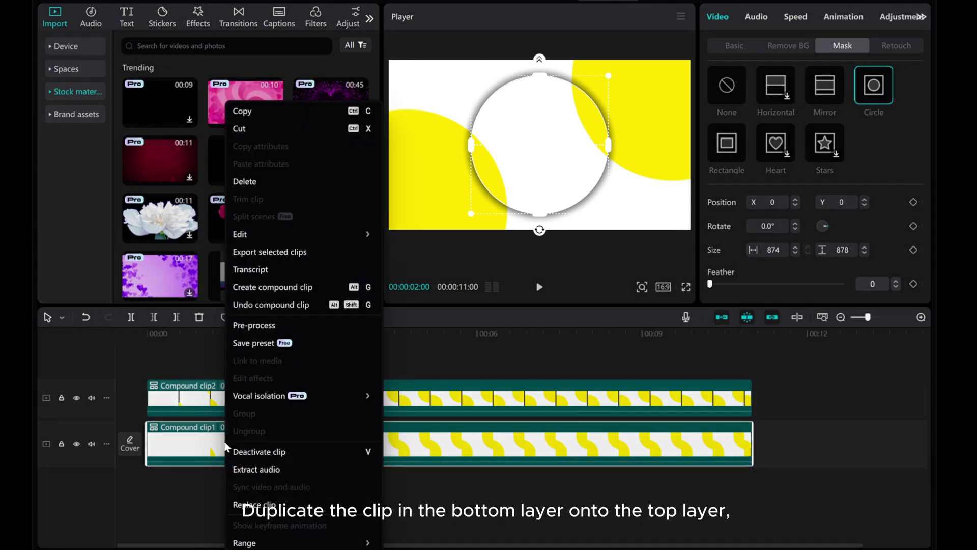
left_click(241, 110)
left_click_drag(260, 351, 147, 346)
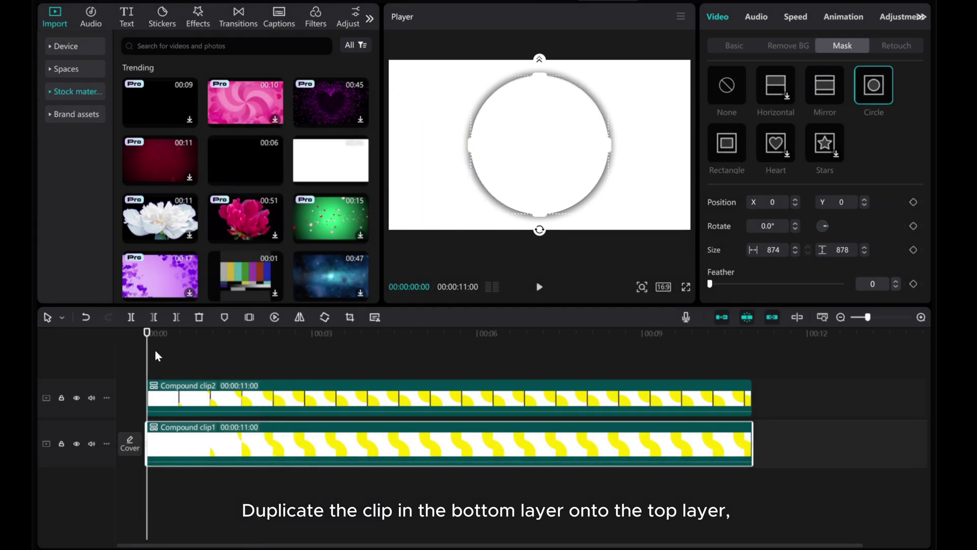
right_click(167, 351)
left_click(184, 359)
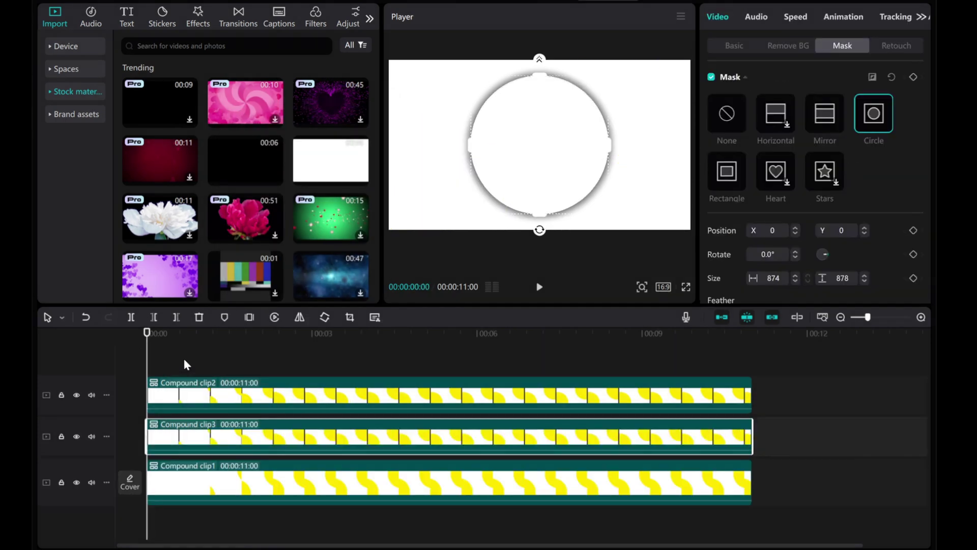
- Move the duplicate Compound clip3 to the top track and replace it with 0814 (4).mp4
left_click_drag(181, 436, 149, 367)
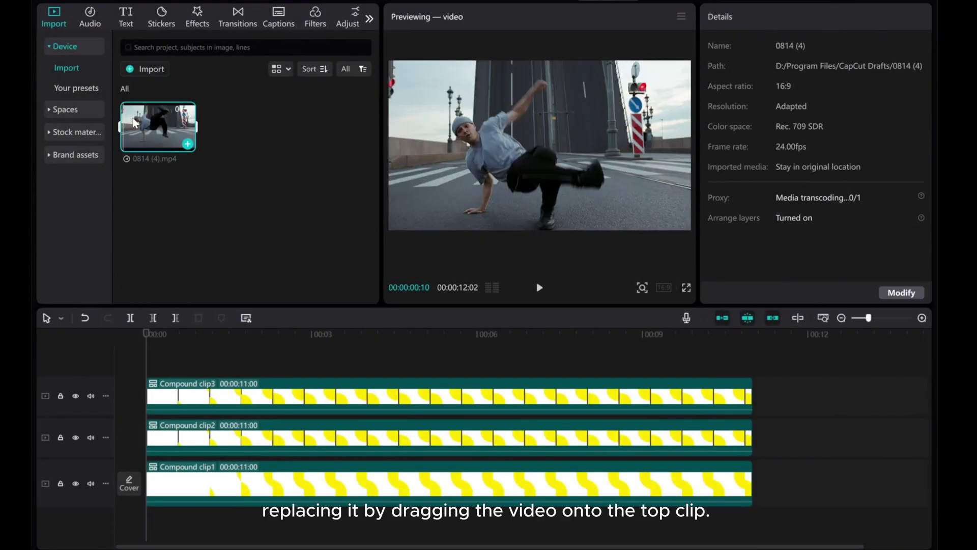
left_click_drag(124, 117, 223, 387)
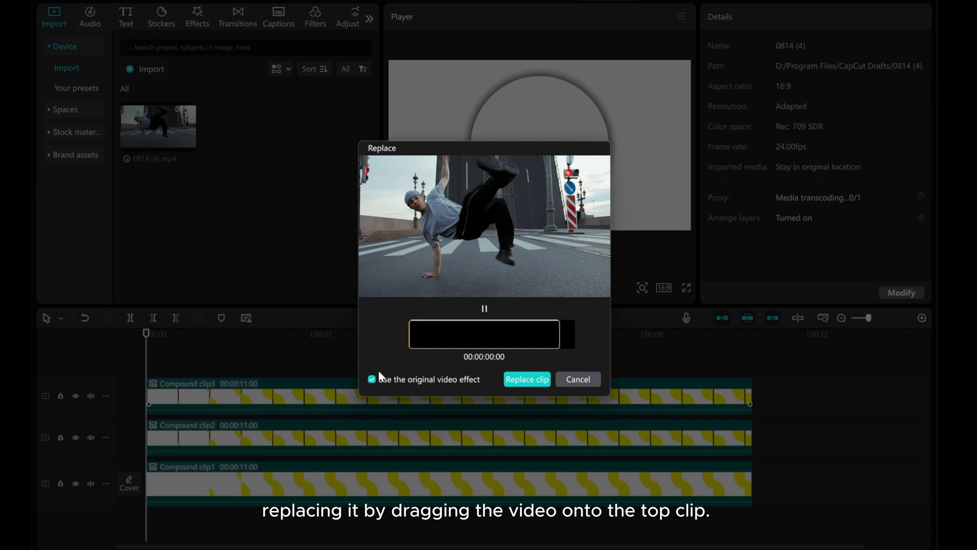
left_click(524, 380)
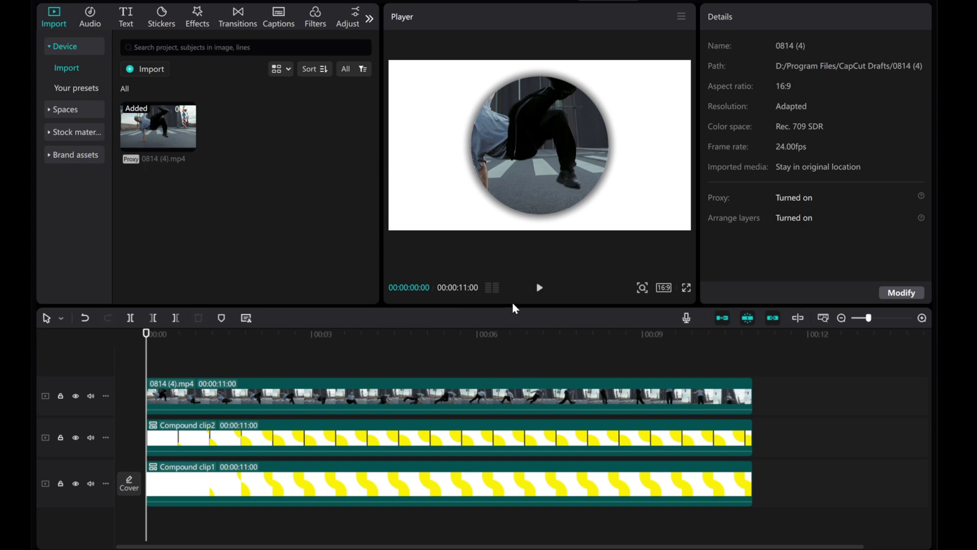
- After a preview, step the dancer clip's Basic Scale down to about 94% for a white ring
left_click(539, 287)
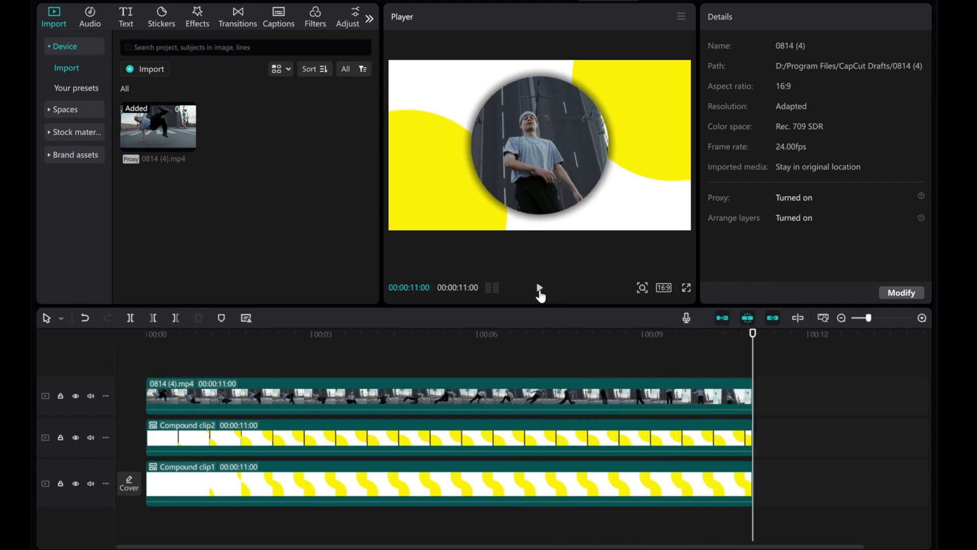
left_click(494, 400)
left_click(726, 51)
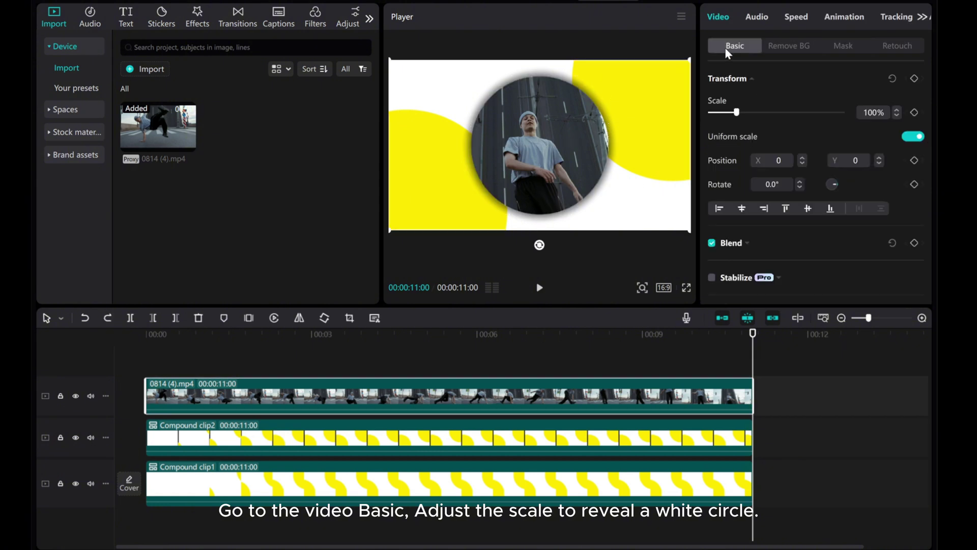
left_click(895, 115)
left_click(895, 115)
left_click(896, 115)
left_click(895, 115)
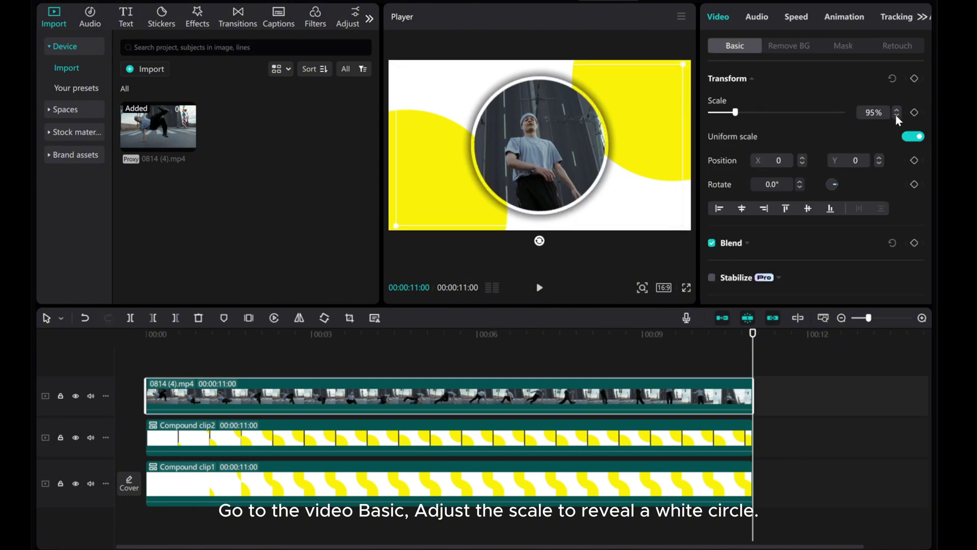
left_click(896, 115)
left_click(895, 114)
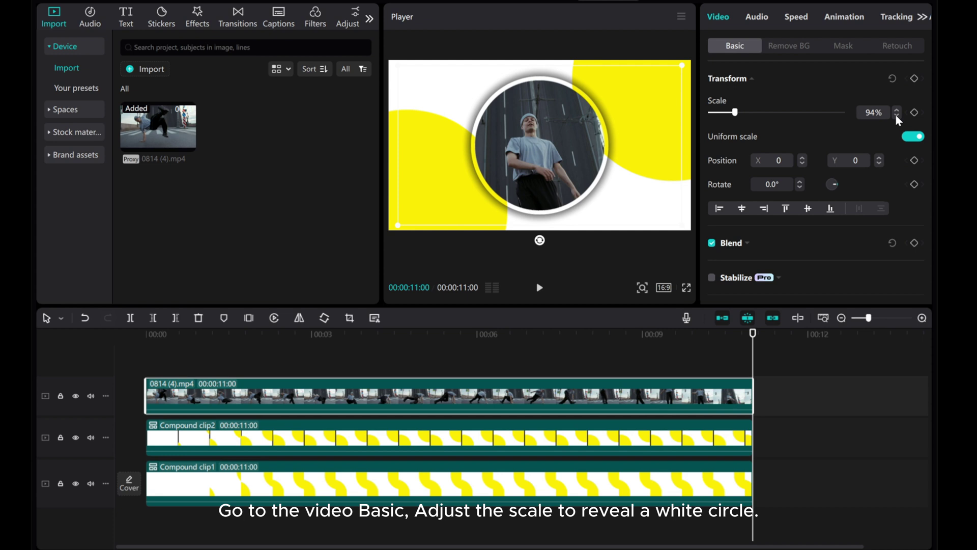
left_click(896, 115)
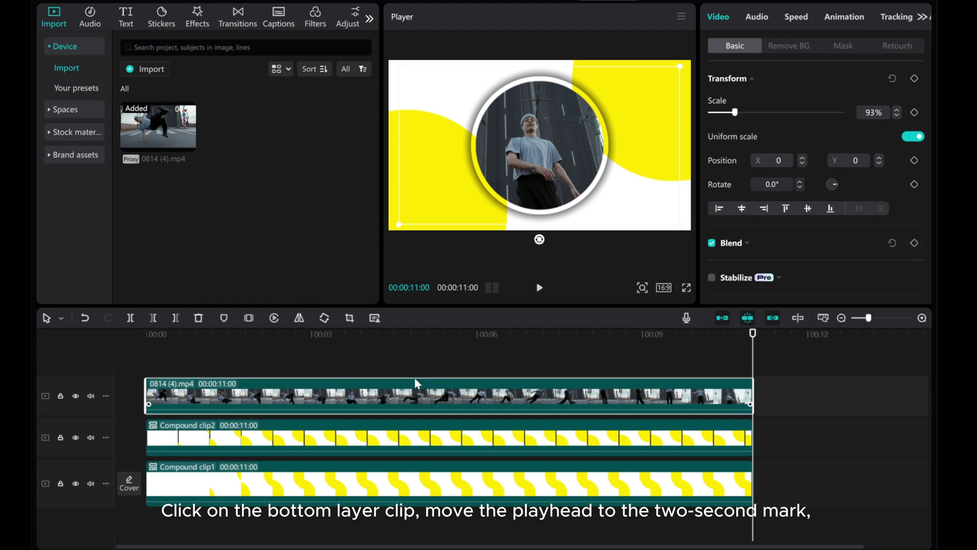
- Add a Transform keyframe to Compound clip1 at the 00:02 mark
left_click(324, 494)
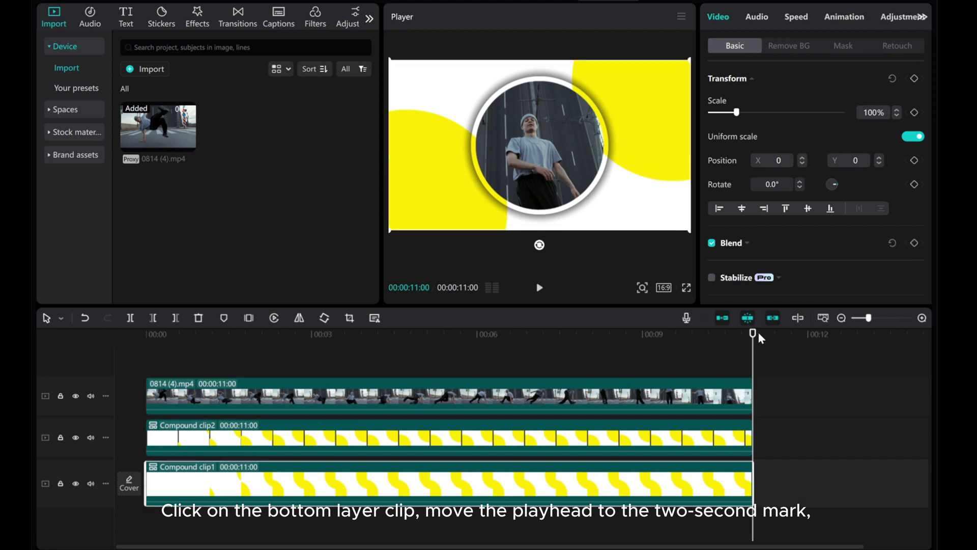
left_click_drag(753, 348, 256, 377)
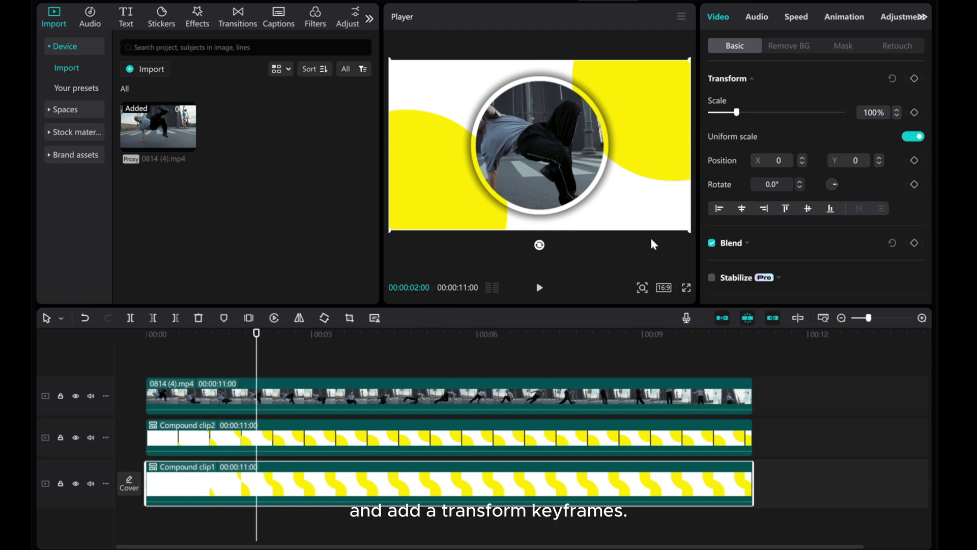
left_click(913, 78)
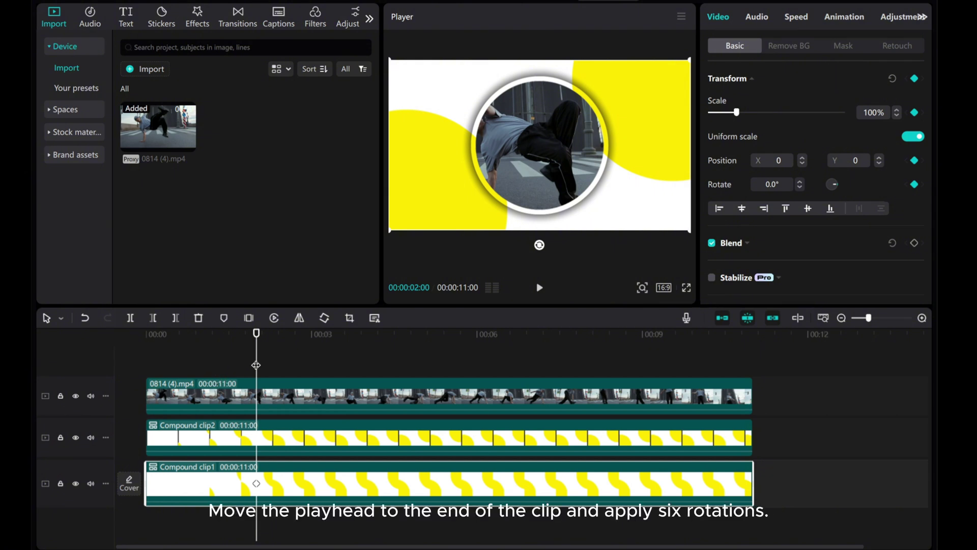
- At the clip's end, rotate Compound clip1 six quarter turns to 540°
mouse_move(256, 365)
left_mouse_down()
mouse_move(399, 366)
mouse_move(570, 389)
mouse_move(753, 391)
left_mouse_up()
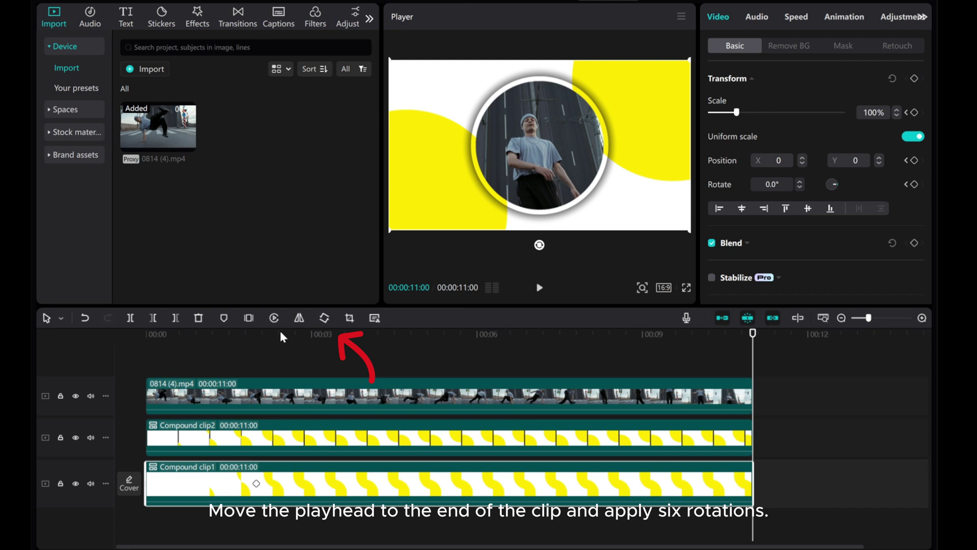
left_click(326, 318)
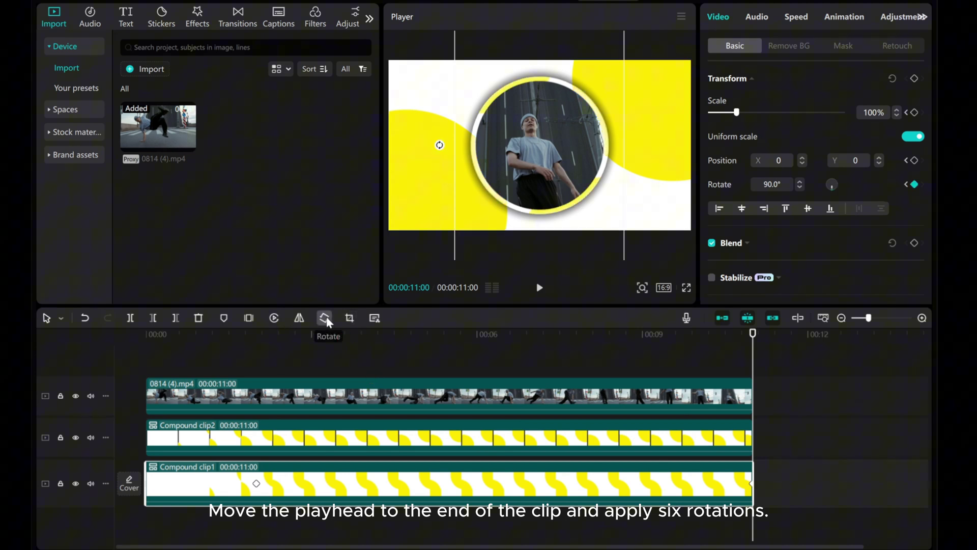
left_click(325, 318)
left_click(325, 318)
left_click(325, 318)
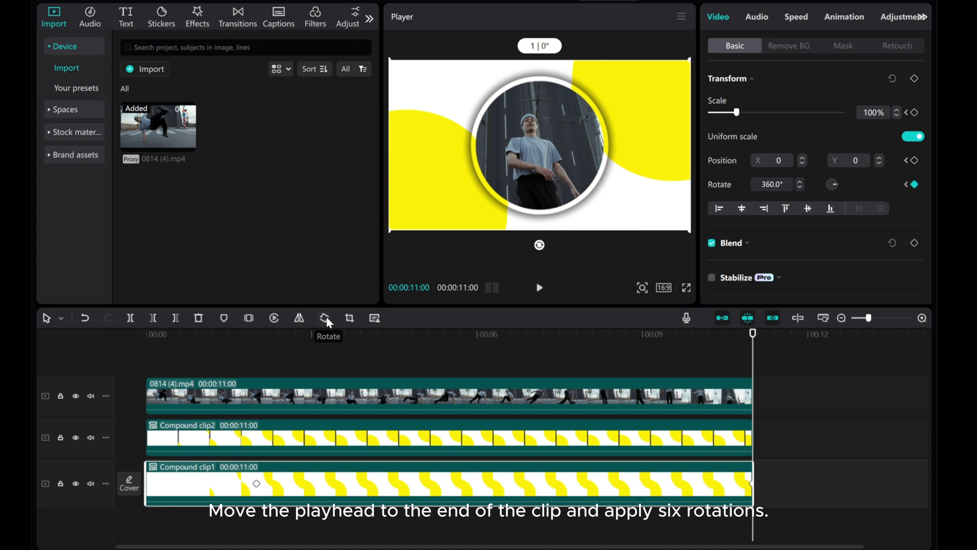
left_click(326, 318)
left_click(326, 318)
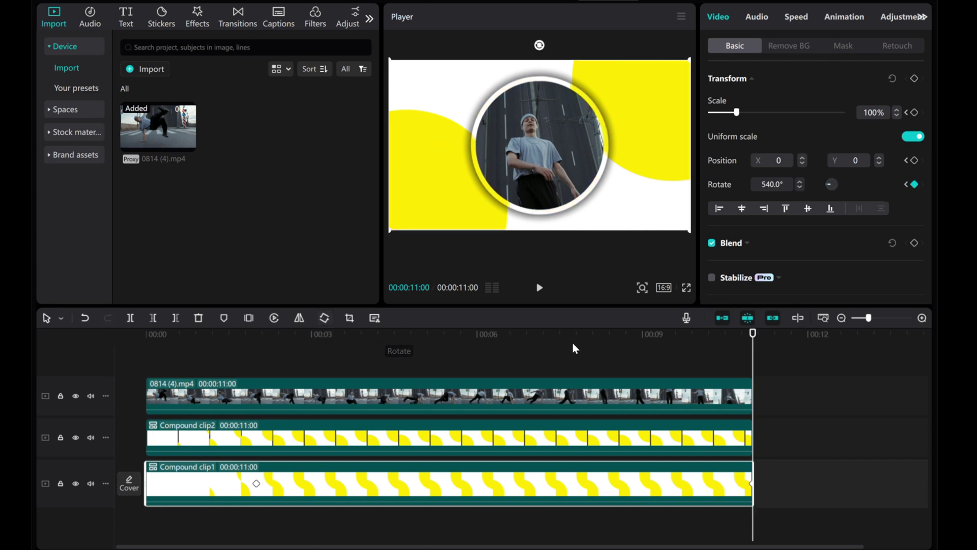
- Play back the spinning yellow shapes from near the start, then pause
left_click_drag(750, 365, 245, 366)
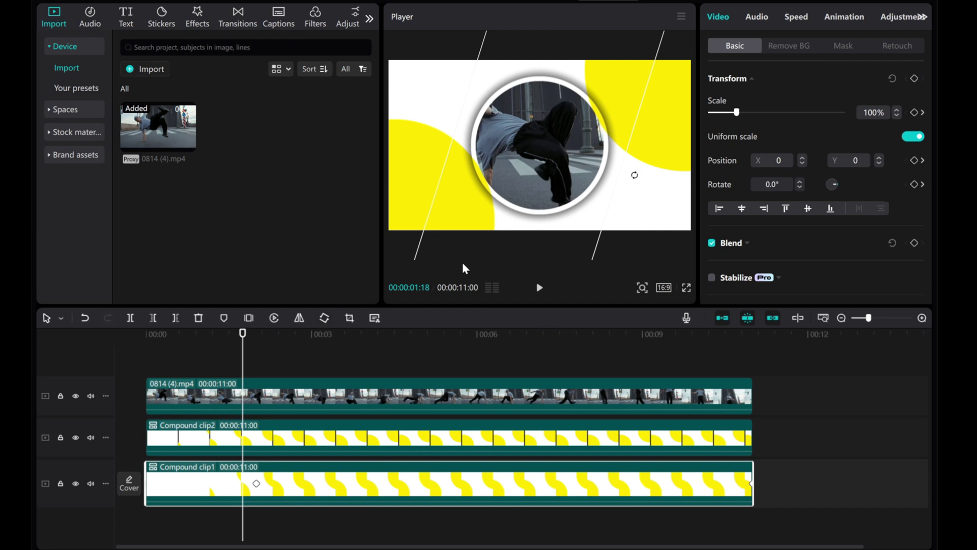
left_click(539, 288)
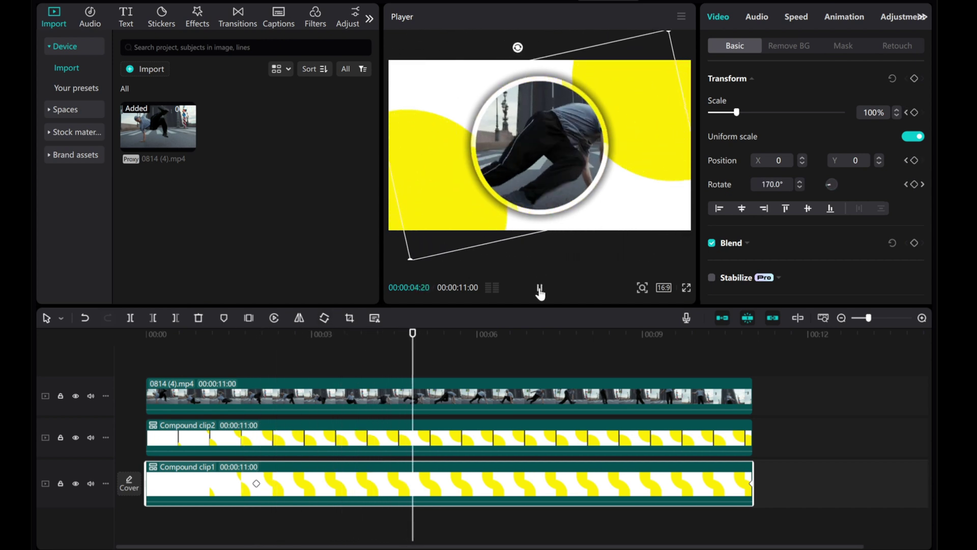
left_click(539, 288)
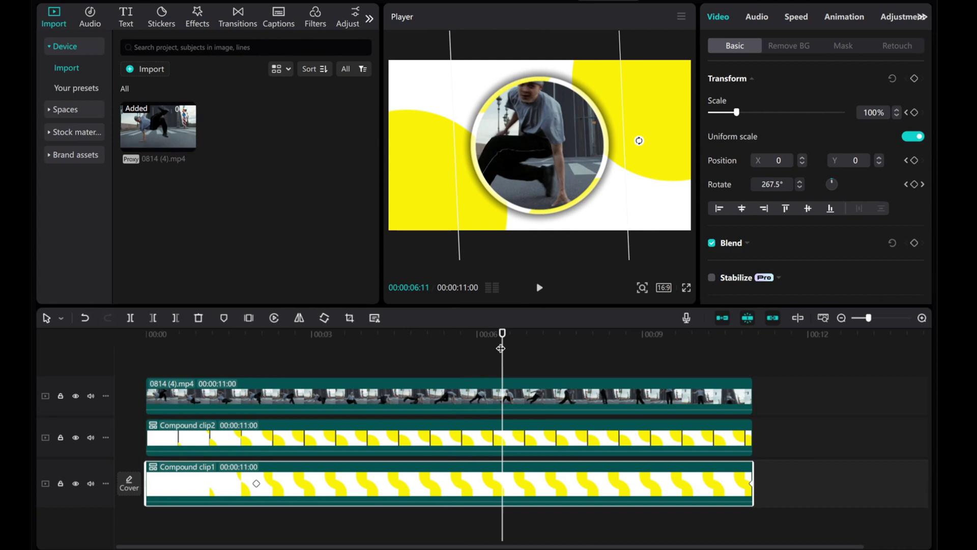
left_click_drag(501, 351, 368, 375)
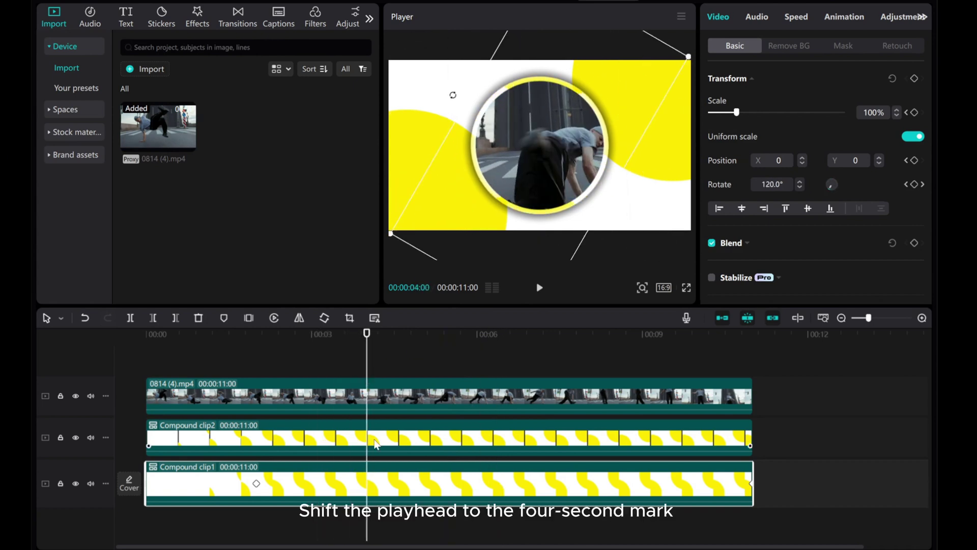
- Add Transform keyframes at 00:04 to Compound clip2 and Compound clip1
left_click(384, 441)
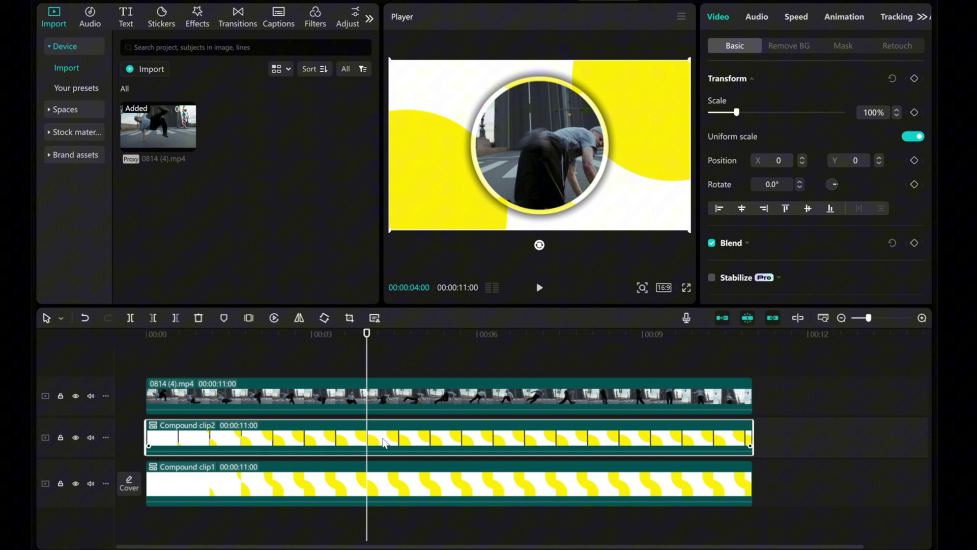
left_click(913, 79)
left_click(431, 472)
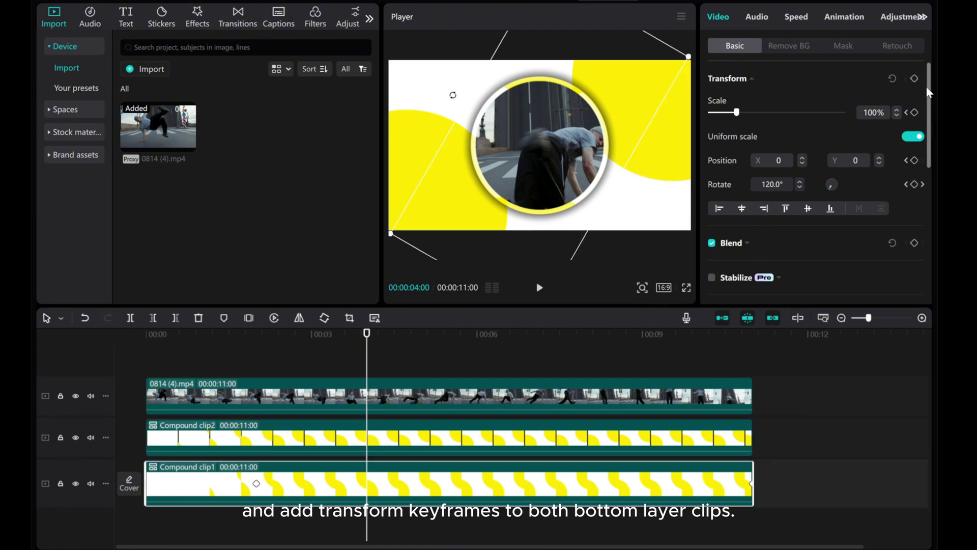
left_click(914, 79)
- At the clip's end, scale Compound clip1 up to 120%
left_click_drag(371, 371, 752, 388)
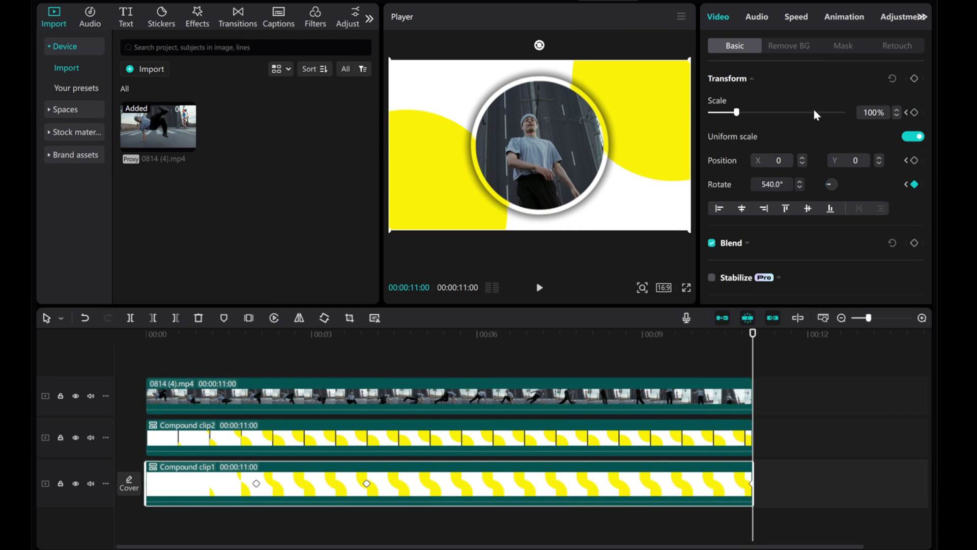
left_click_drag(738, 113, 745, 116)
double_click(897, 117)
left_click(644, 422)
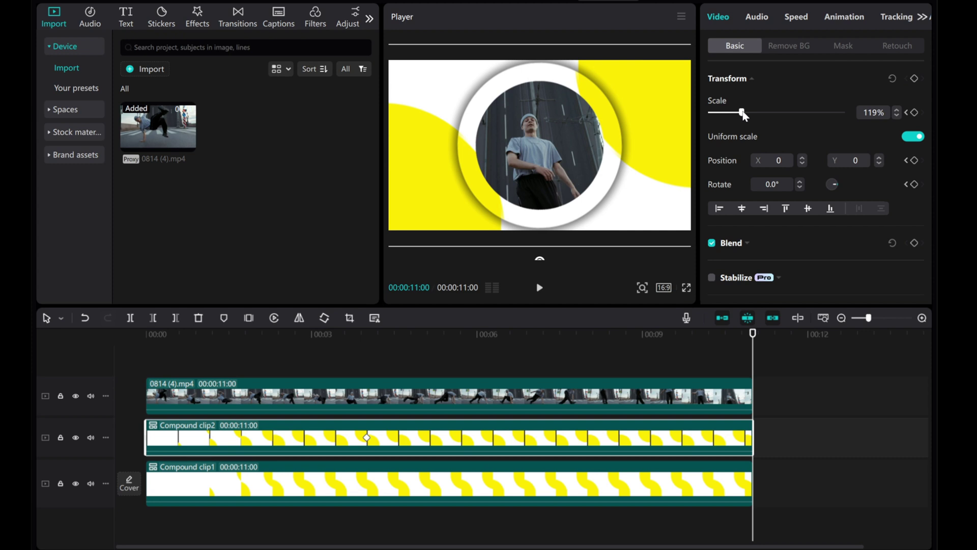
- Add a Mask keyframe to the dancer video at 00:04
left_click(722, 396)
left_click_drag(753, 364, 366, 368)
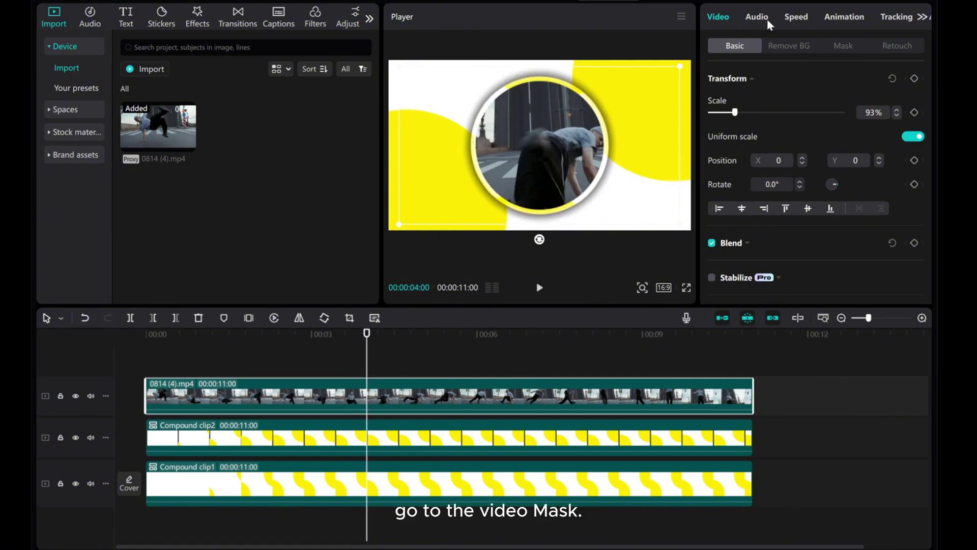
left_click(841, 46)
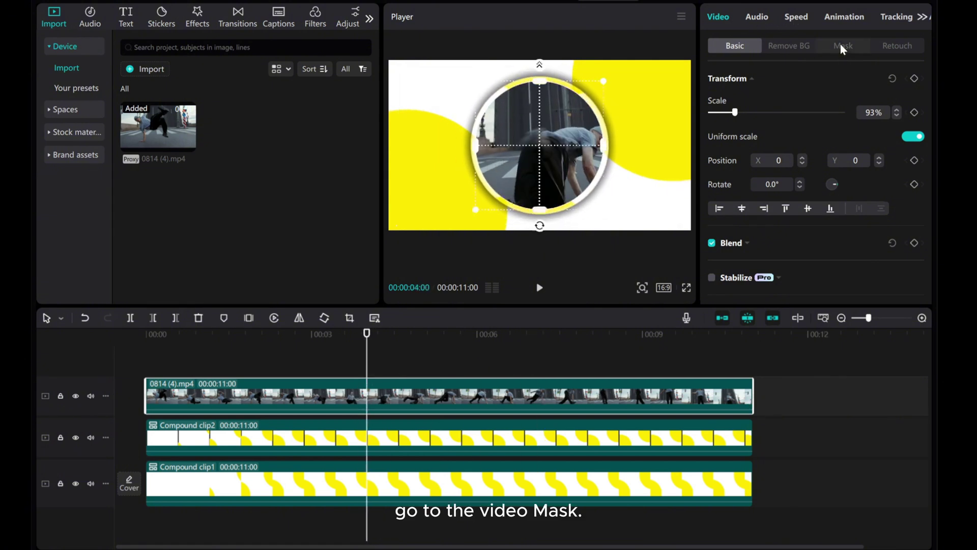
left_click(915, 77)
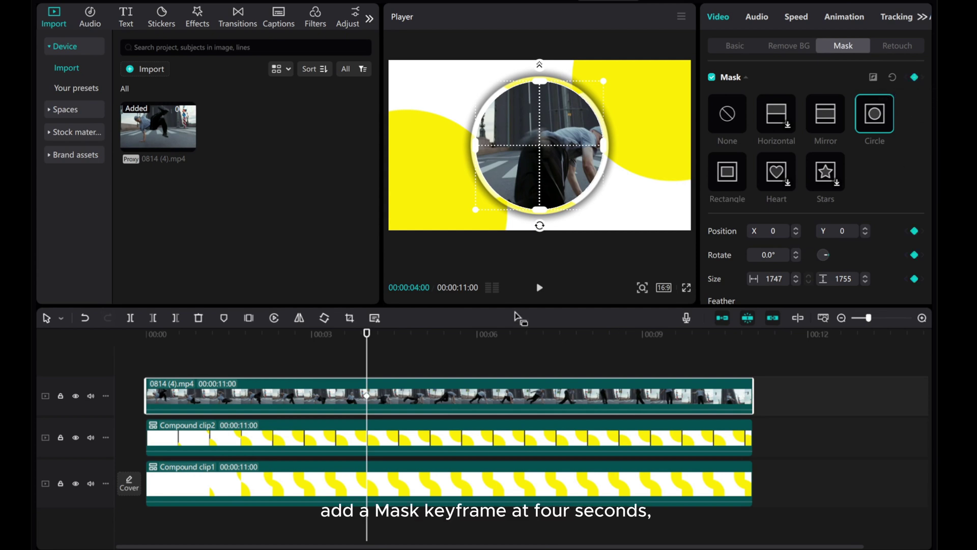
- At the clip's end, enlarge the circle mask to 2101×2101
left_click_drag(367, 371, 751, 371)
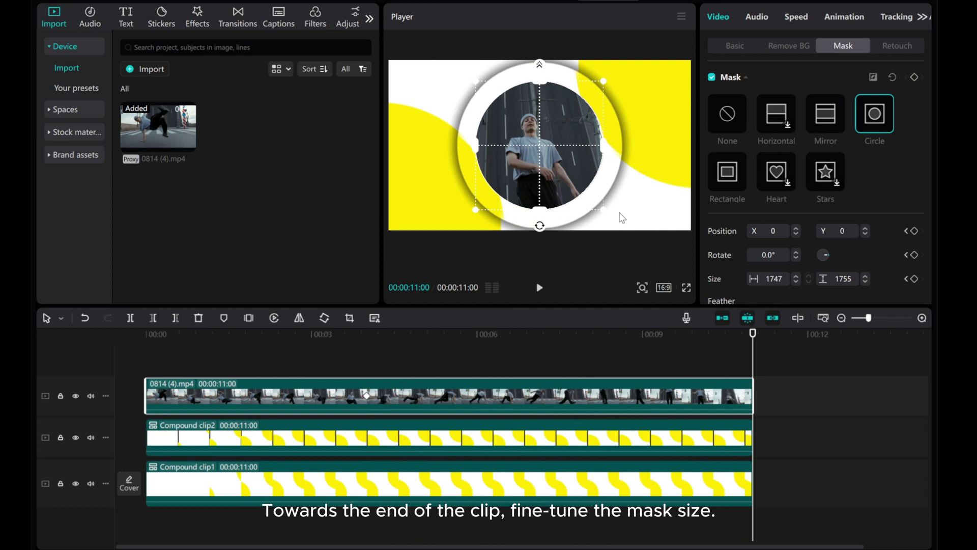
left_click_drag(604, 210, 619, 226)
mouse_move(755, 356)
left_mouse_down()
mouse_move(747, 356)
mouse_move(757, 359)
left_mouse_up()
left_click_drag(773, 279, 788, 279)
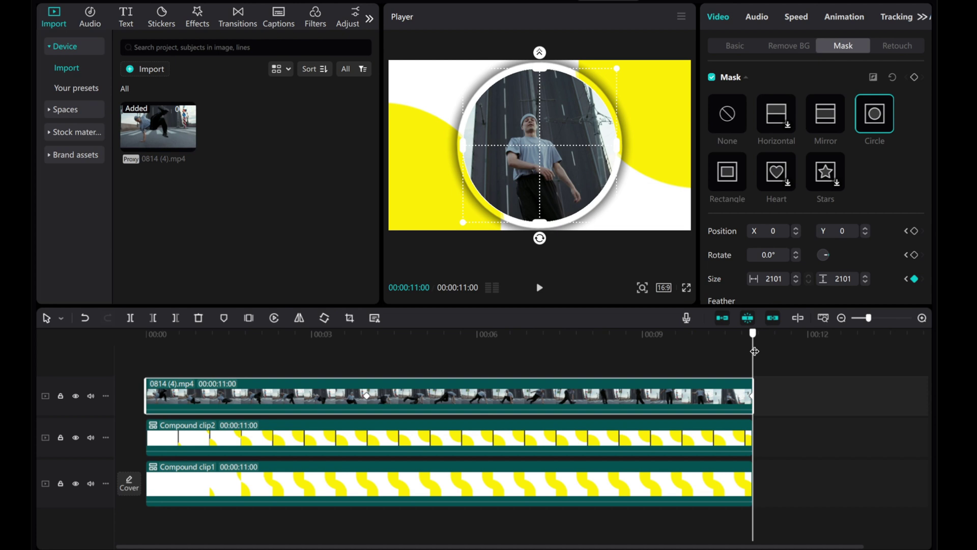
- Return to 00:00, deselect the clip and play the animation from the start
left_click_drag(754, 352, 157, 355)
left_click(157, 356)
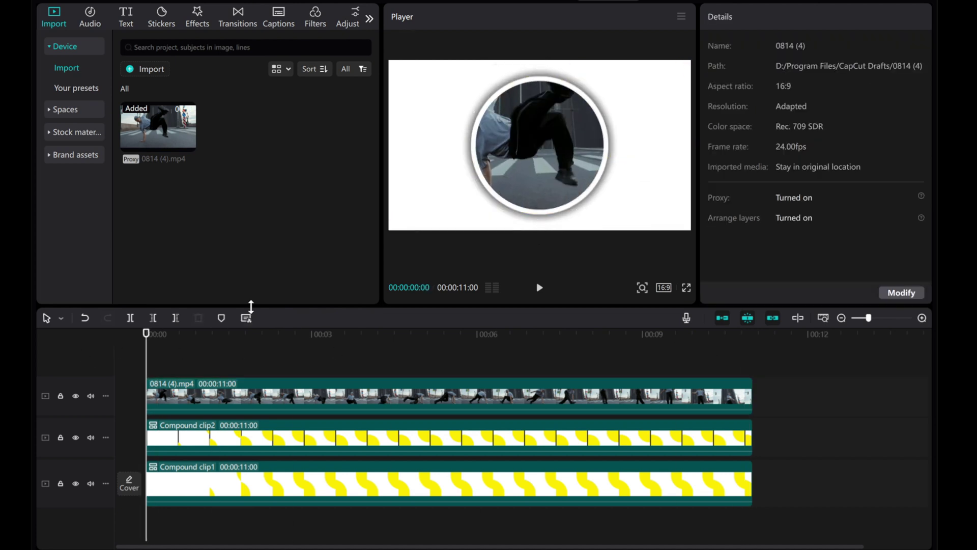
left_click(539, 288)
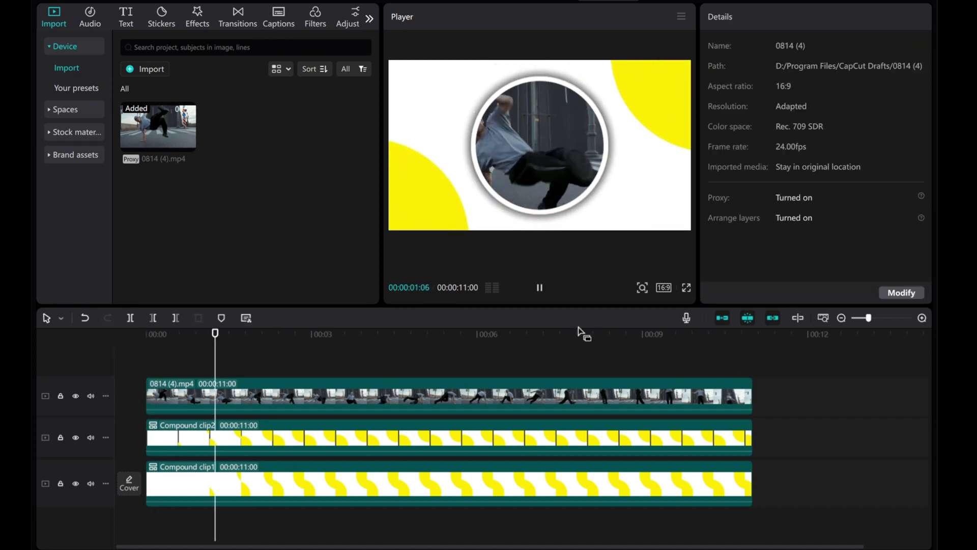